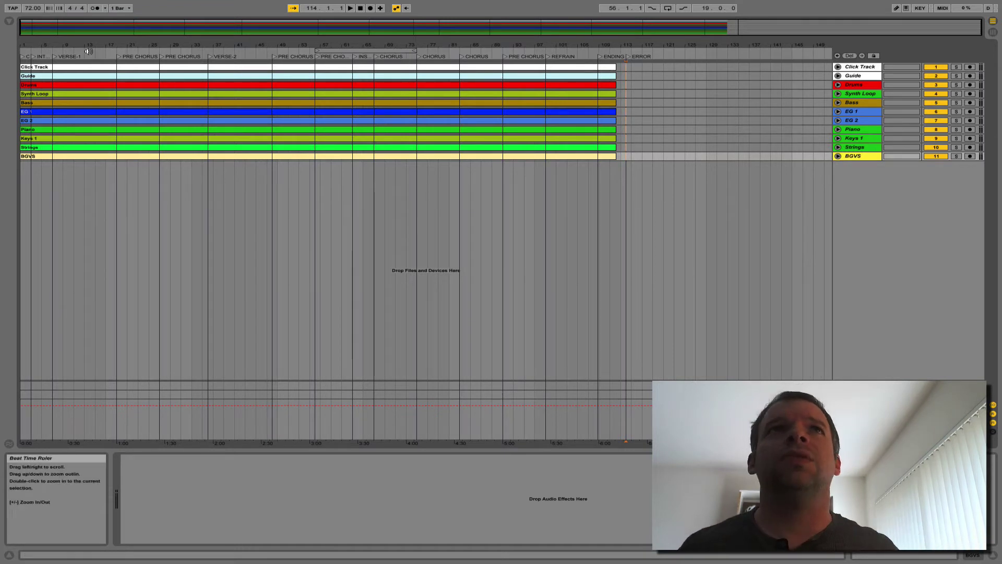
Play from the COUNT OFF locator, then stop and return the start position to bar 1
double_click(23, 57)
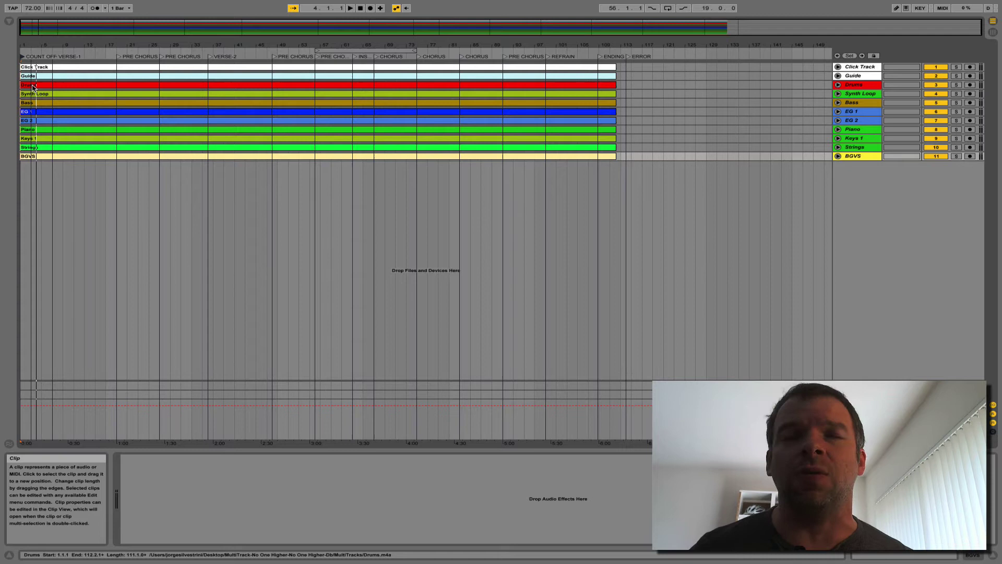
left_click(22, 57)
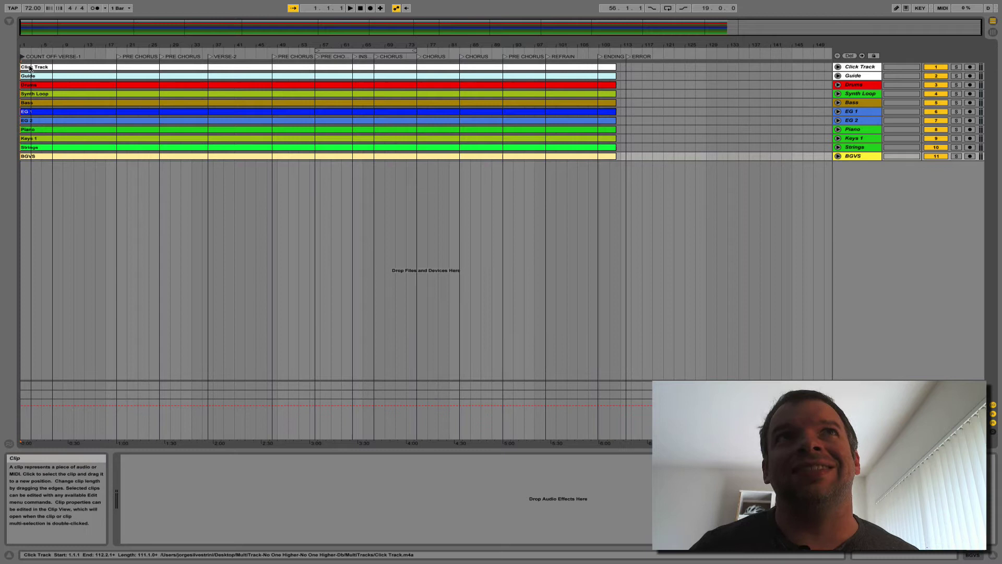
left_click(29, 68)
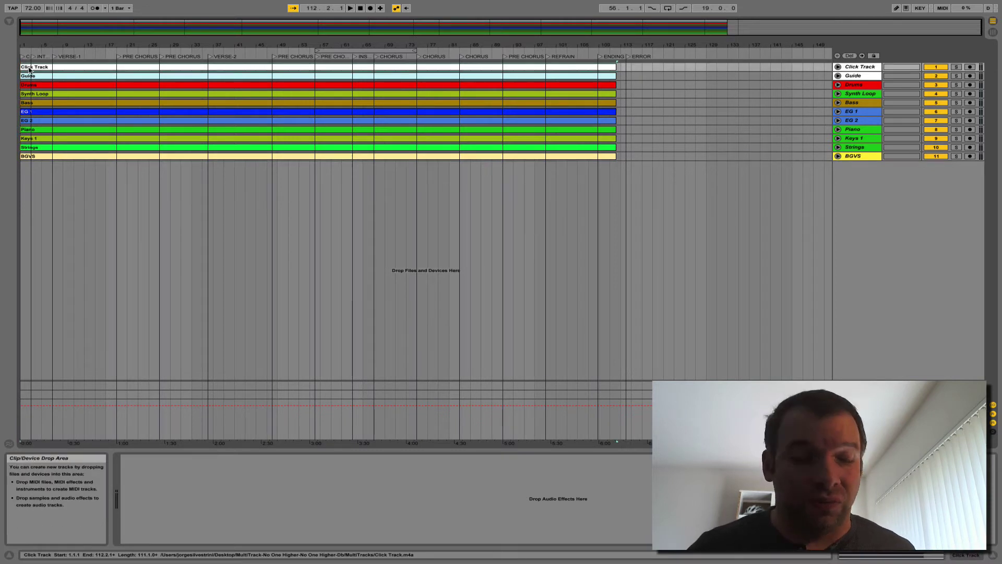
key("super+a")
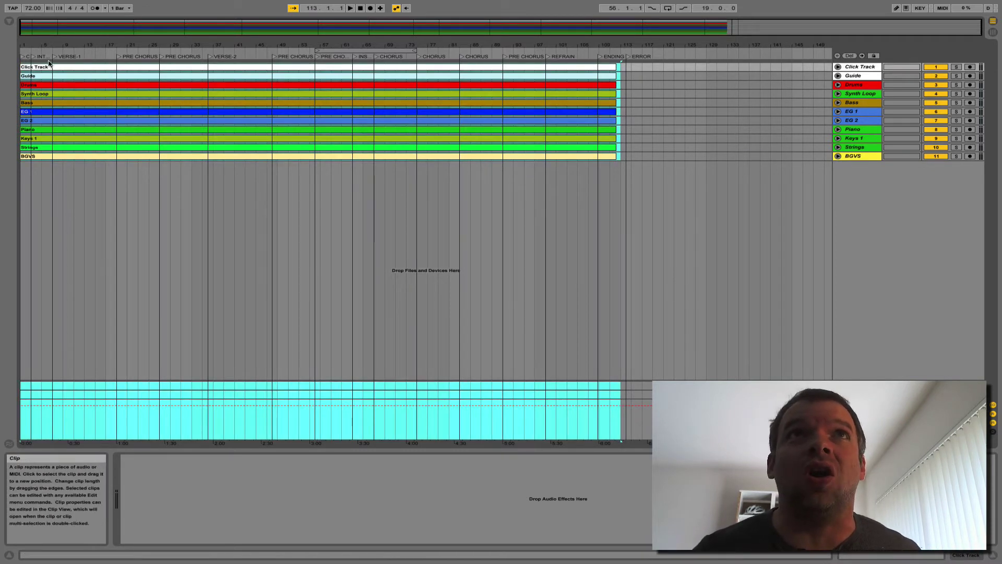
mouse_move(61, 69)
left_mouse_down()
mouse_move(103, 71)
mouse_move(72, 66)
left_mouse_up()
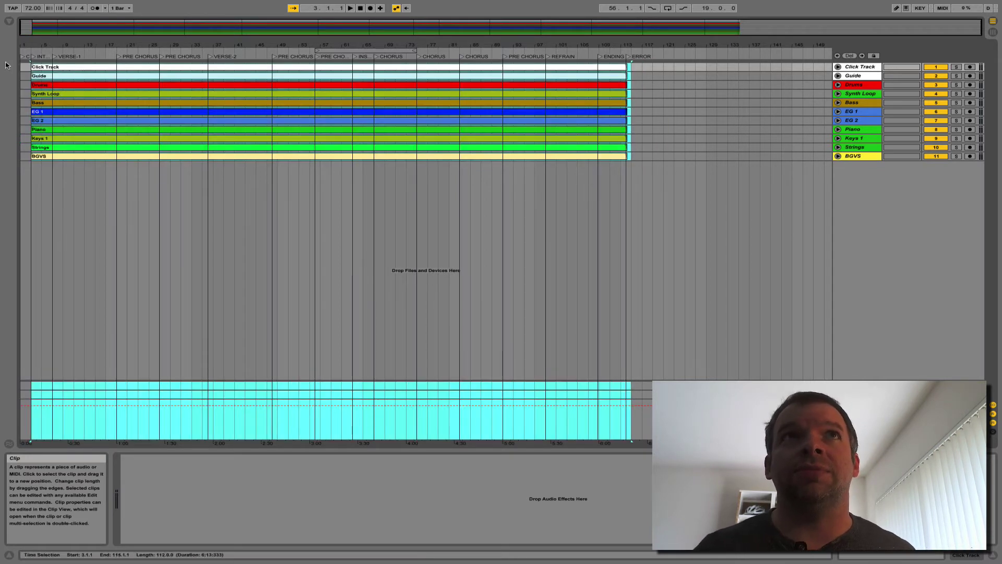
left_click(25, 69)
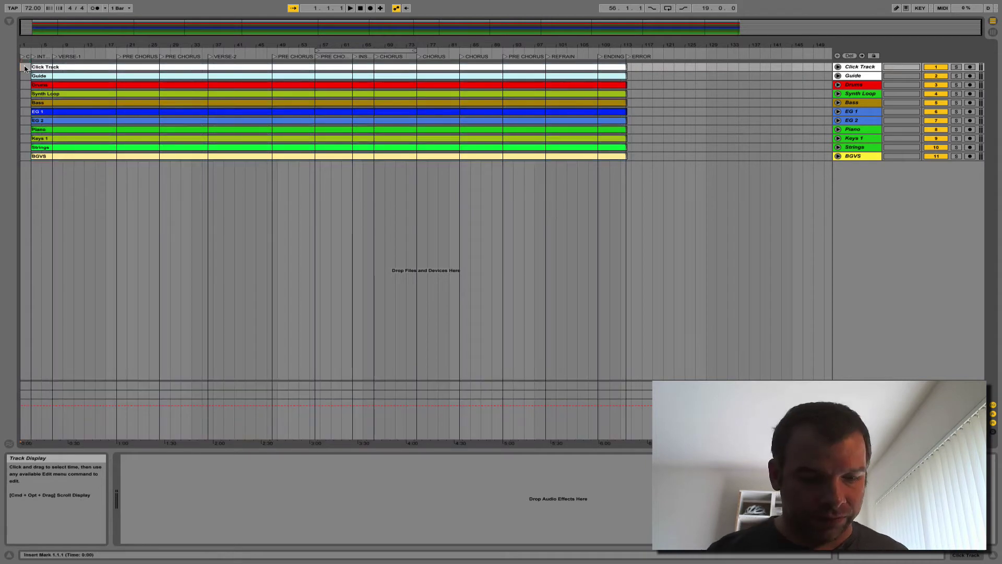
key("super+shift+t")
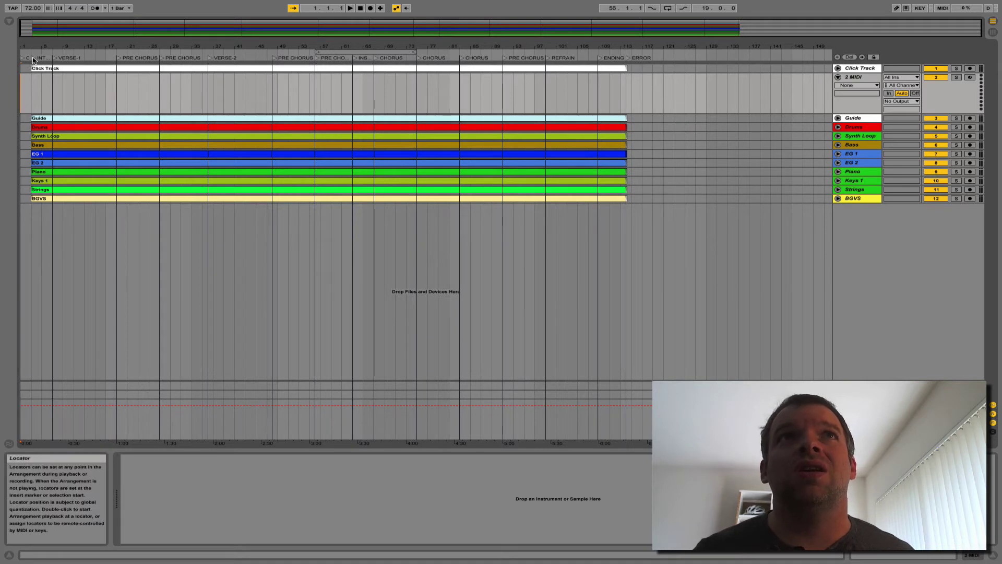
mouse_move(54, 58)
left_mouse_down()
mouse_move(75, 58)
mouse_move(43, 58)
mouse_move(56, 61)
left_mouse_up()
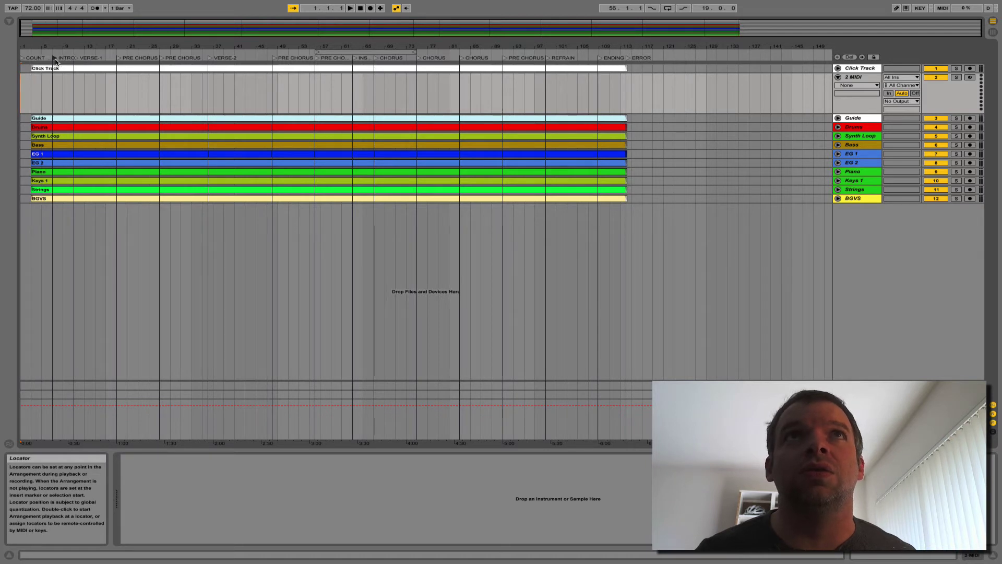
left_click(119, 58)
key("ctrl+z")
key("ctrl+z")
key("ctrl+z")
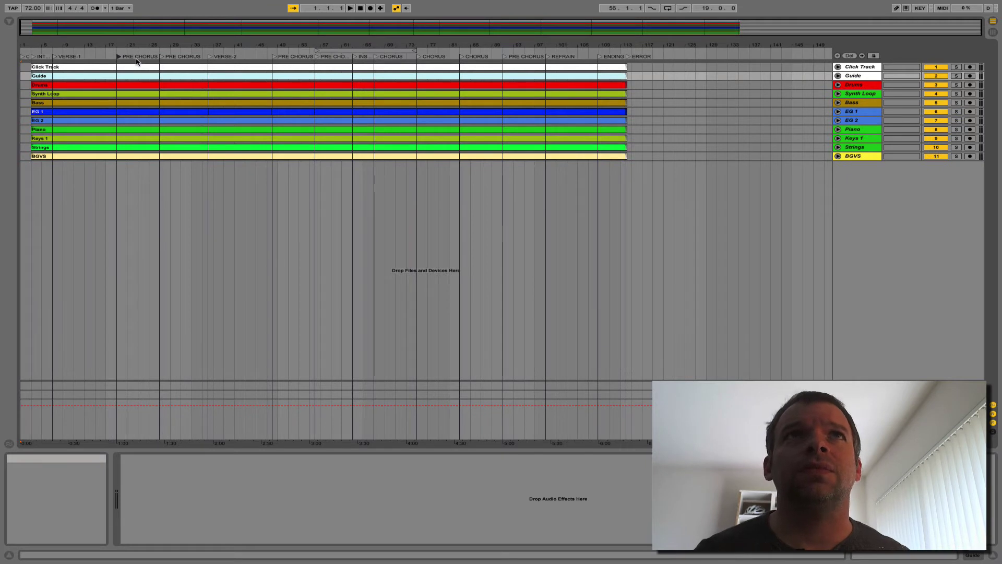
key("ctrl+a")
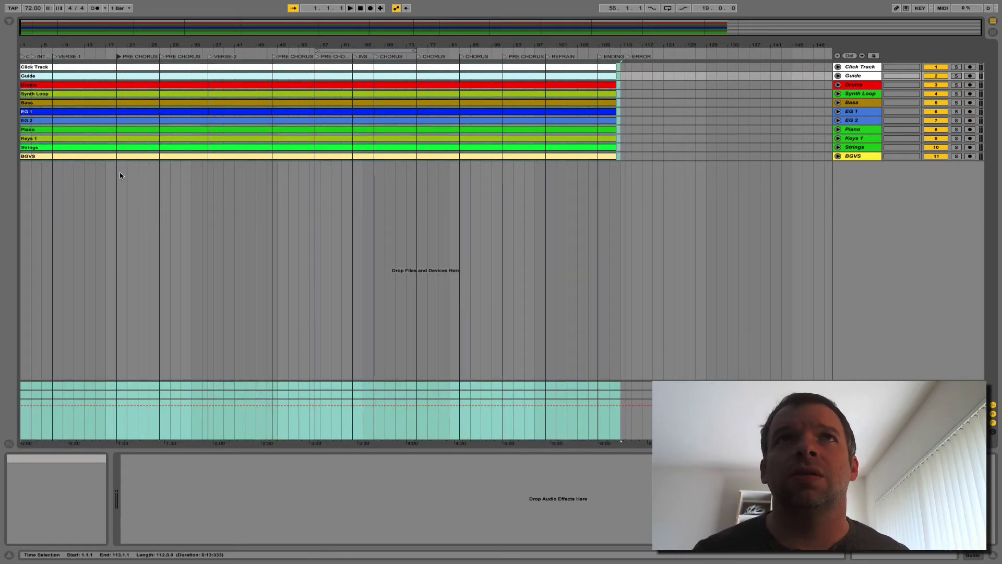
Unfold the Click Track lane, zoom in around bars 109–111, then unfold the Guide lane
left_click(88, 103)
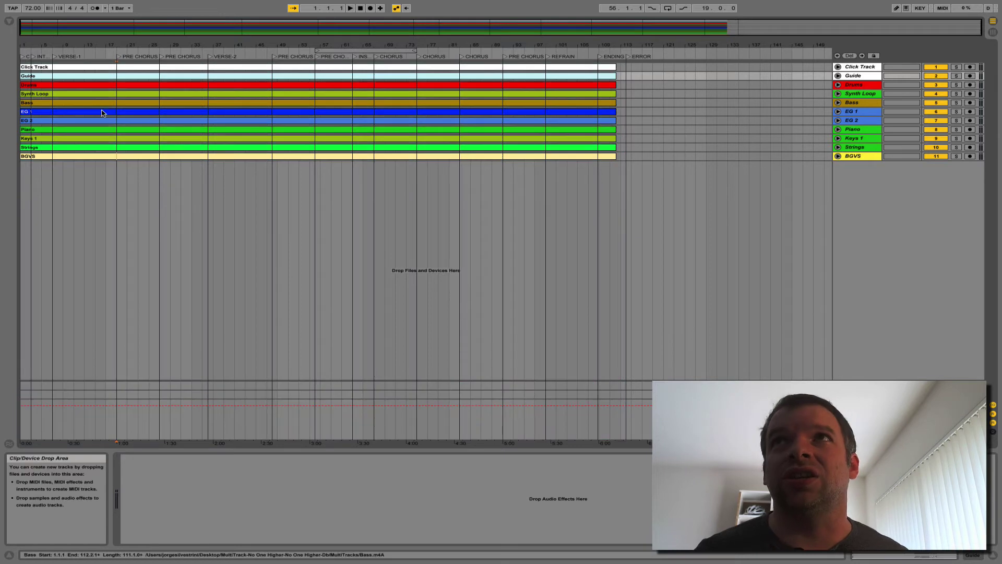
left_click(838, 67)
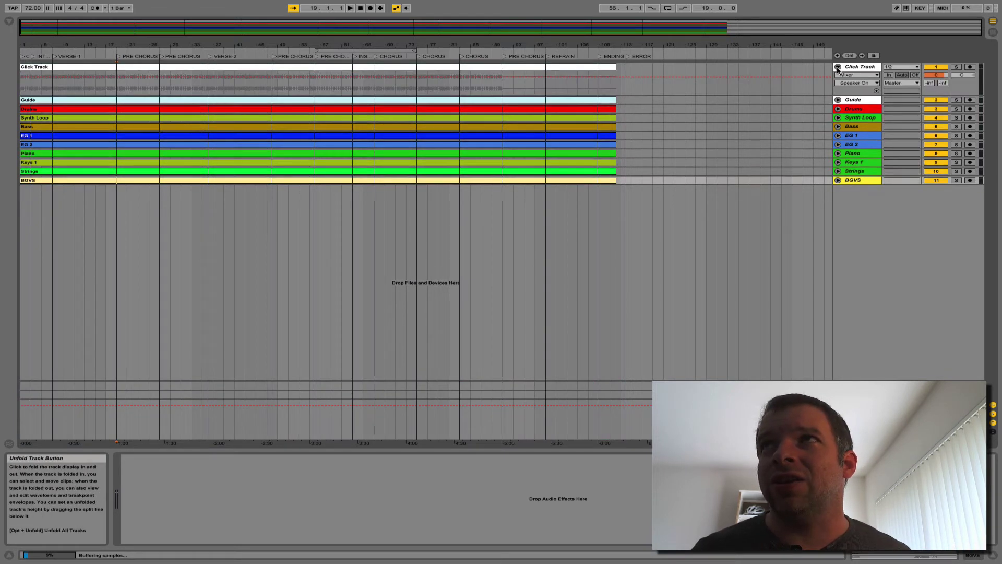
left_click(598, 113)
key("plus")
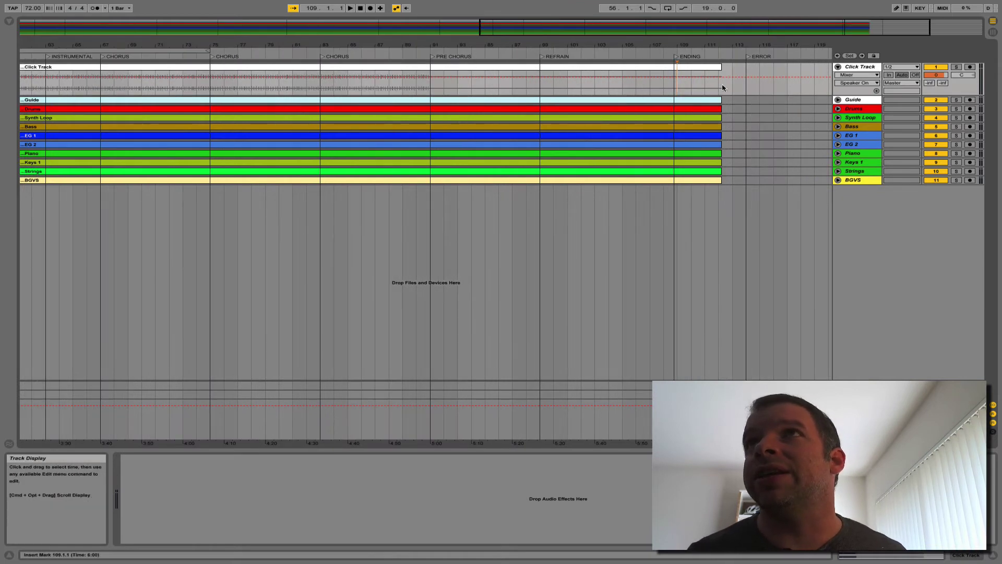
left_click(705, 84)
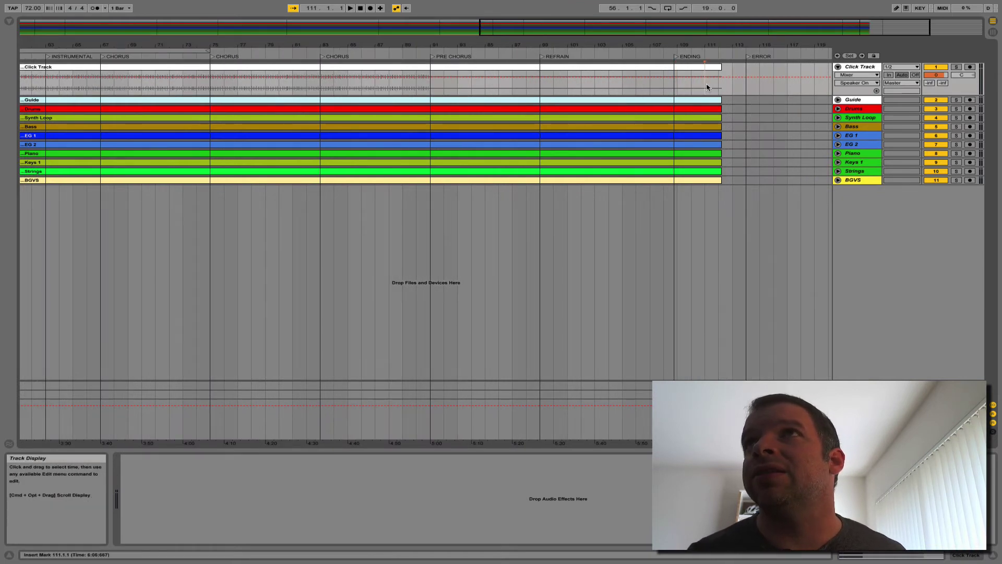
left_click(838, 100)
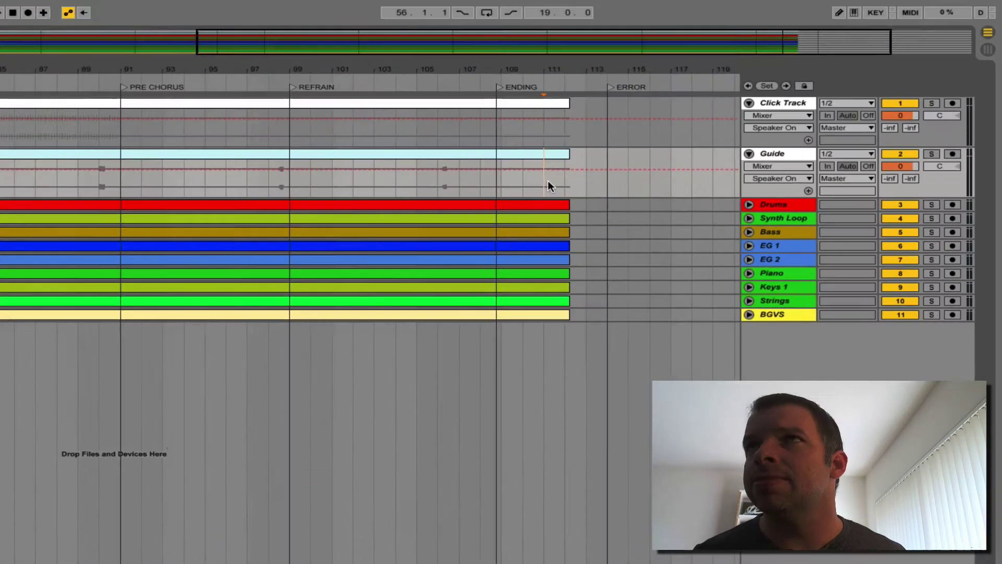
Select bars 110–112 in the Guide lane, then trial a paste at bar 1 and undo it
scroll(548, 183, "up", 4)
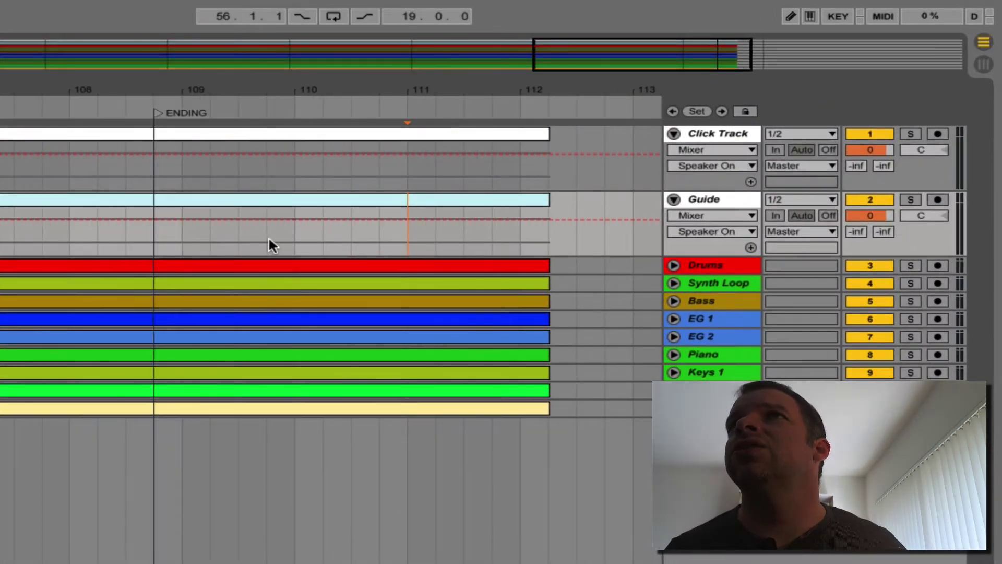
left_click_drag(294, 231, 522, 224)
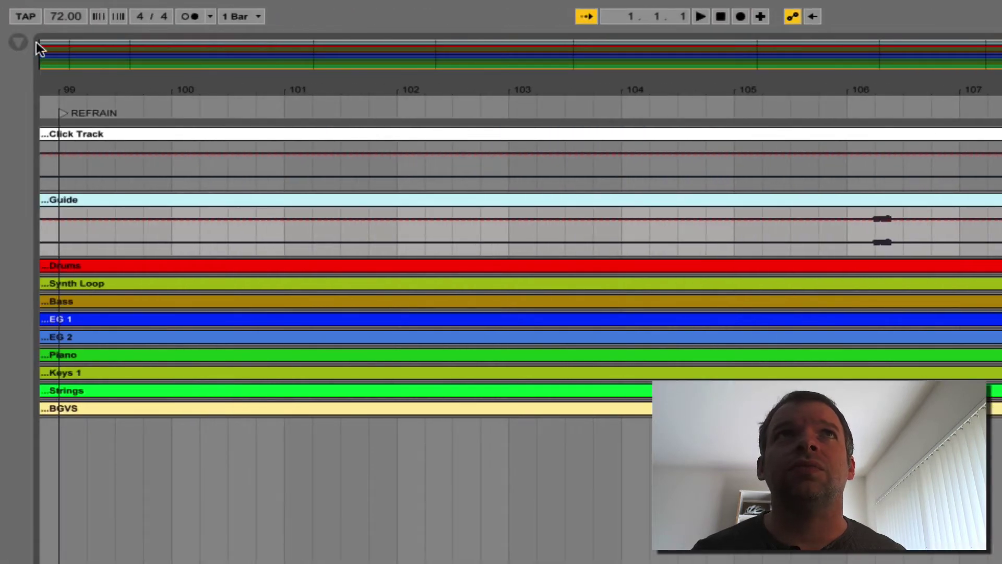
left_click(37, 44)
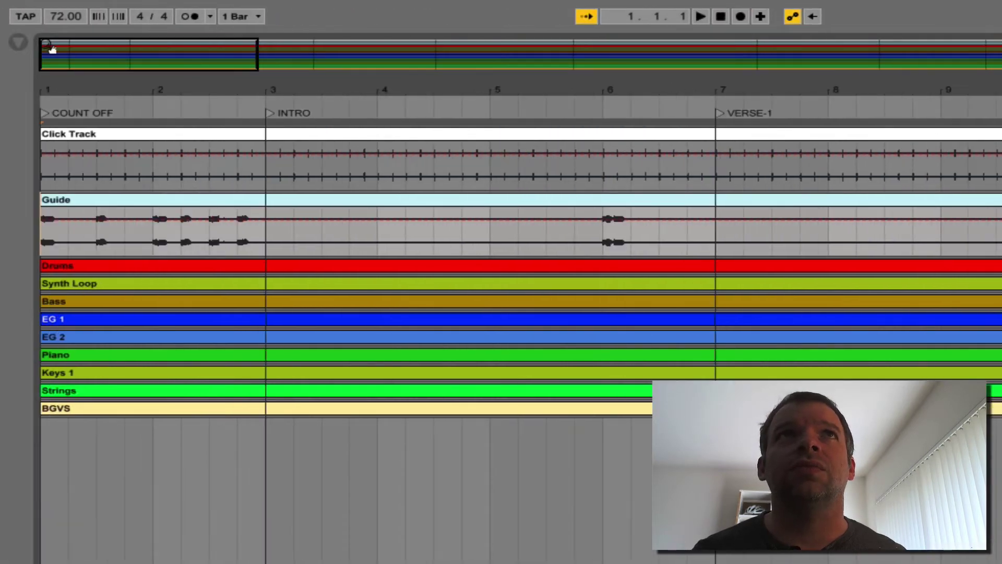
left_click(43, 113)
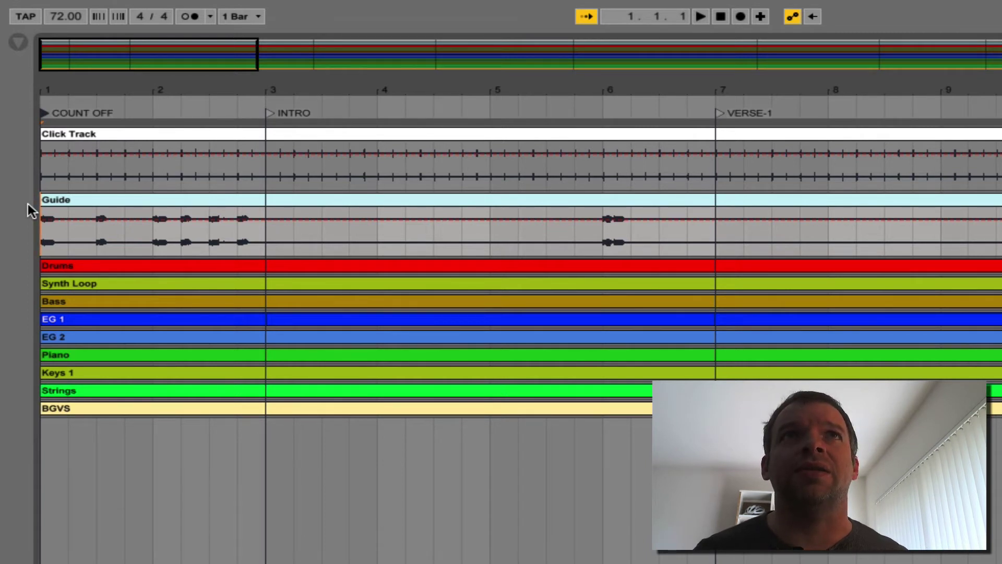
left_click(40, 210)
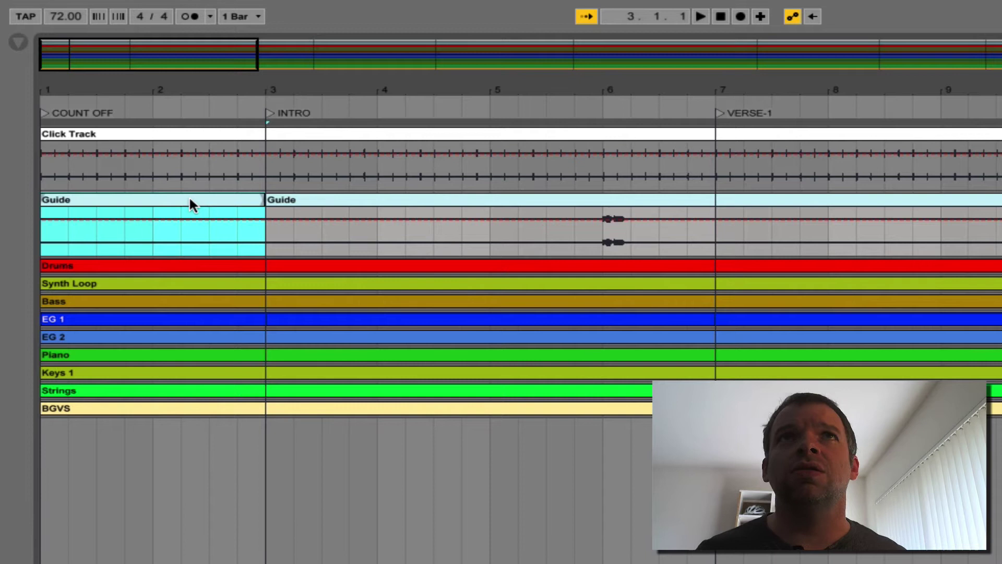
key("ctrl+z")
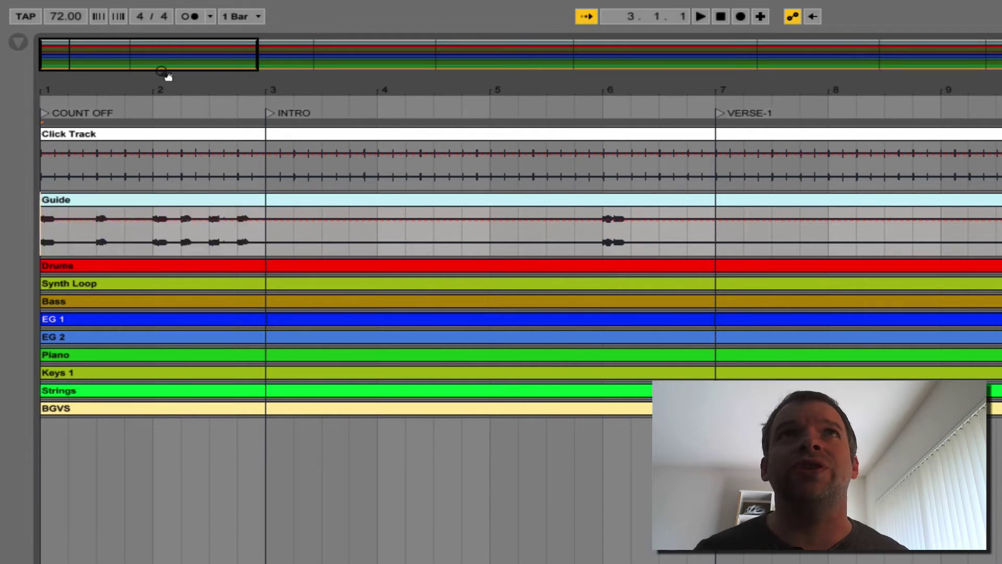
Insert the copied two bars at bar 1 using Edit > Paste Time
left_click(161, 9)
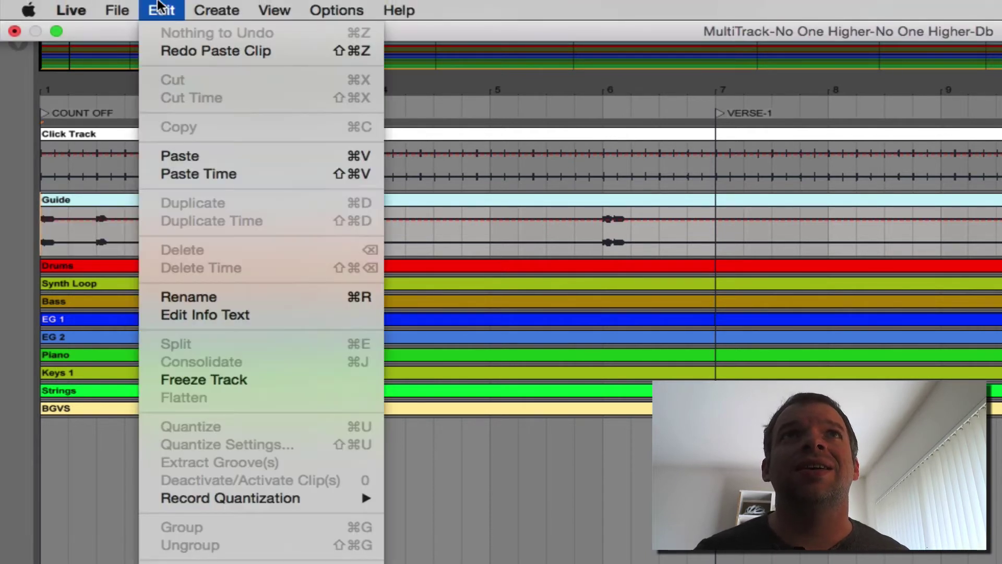
left_click(173, 172)
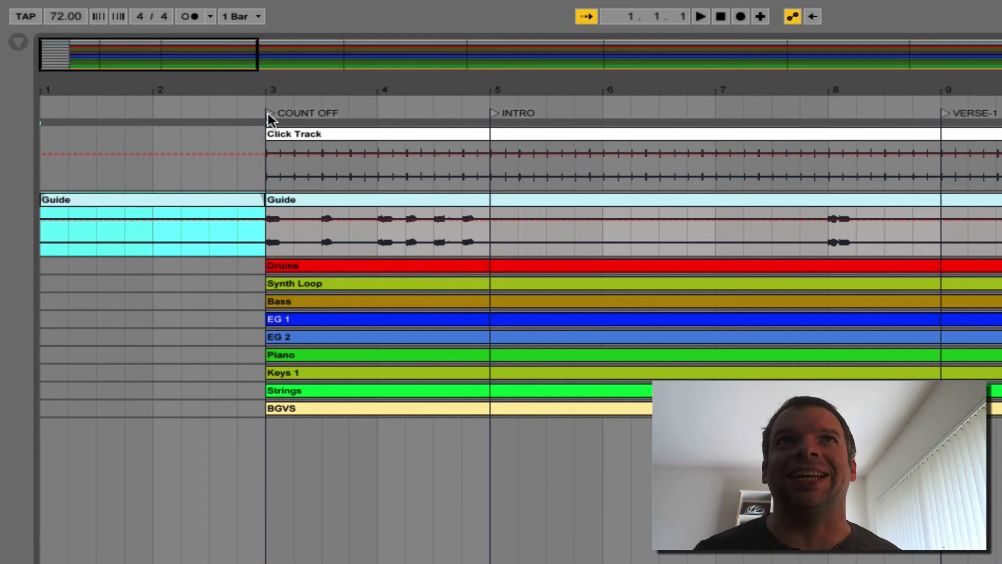
Add a new MIDI track below Guide, name it TRIGGERs and drag it to the top
left_click(212, 199)
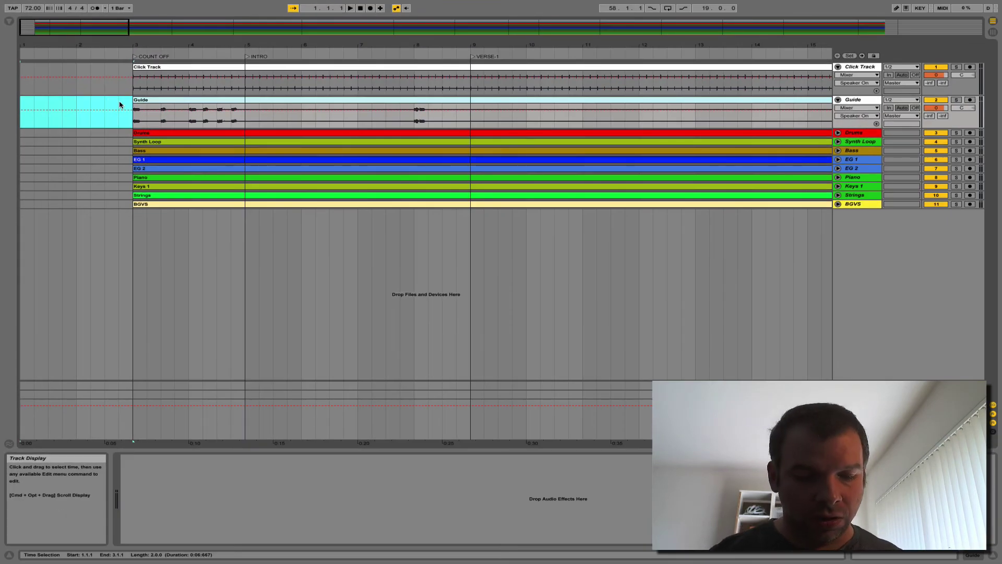
key("super+shift+t")
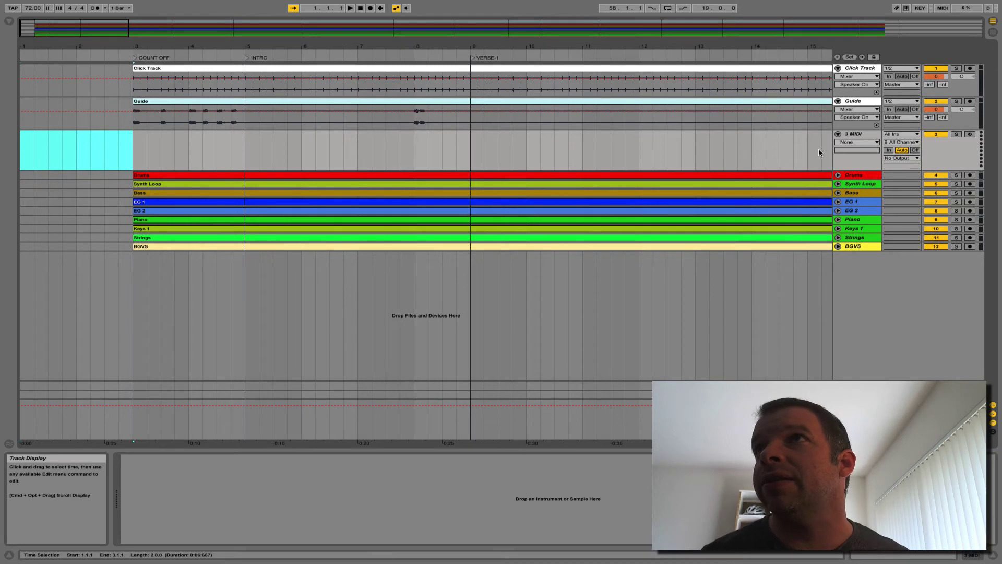
left_click(854, 135)
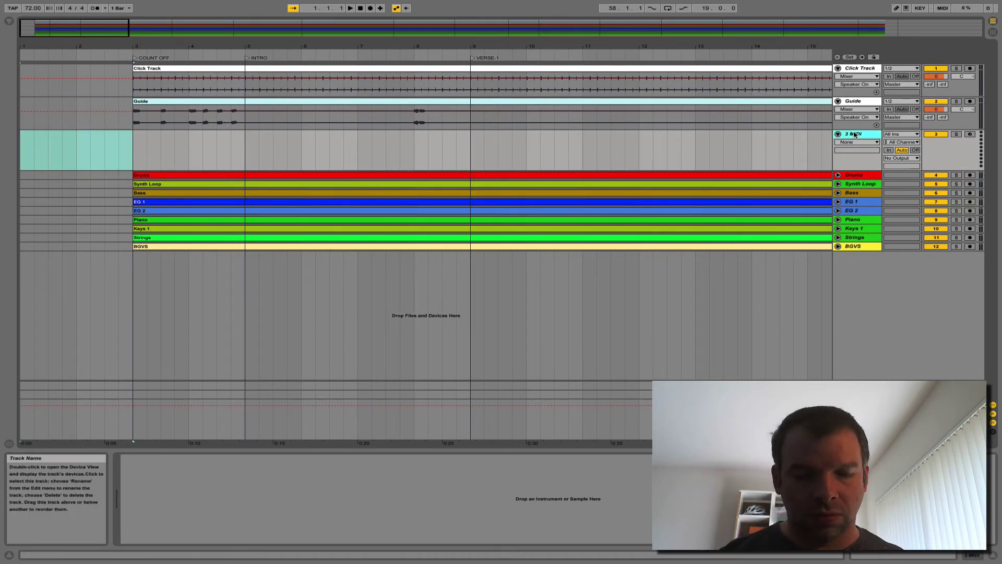
key("super+r")
type("T")
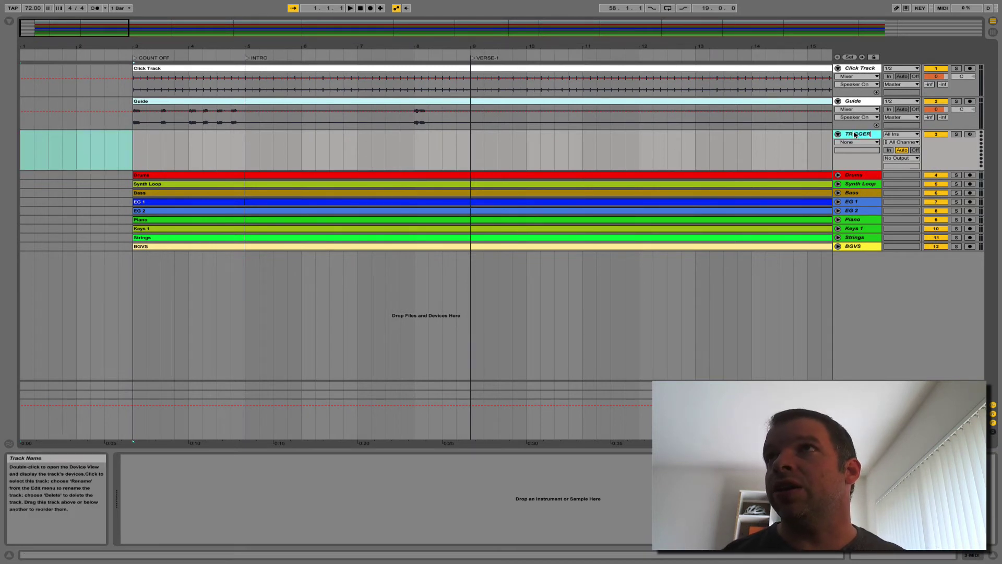
key("Return")
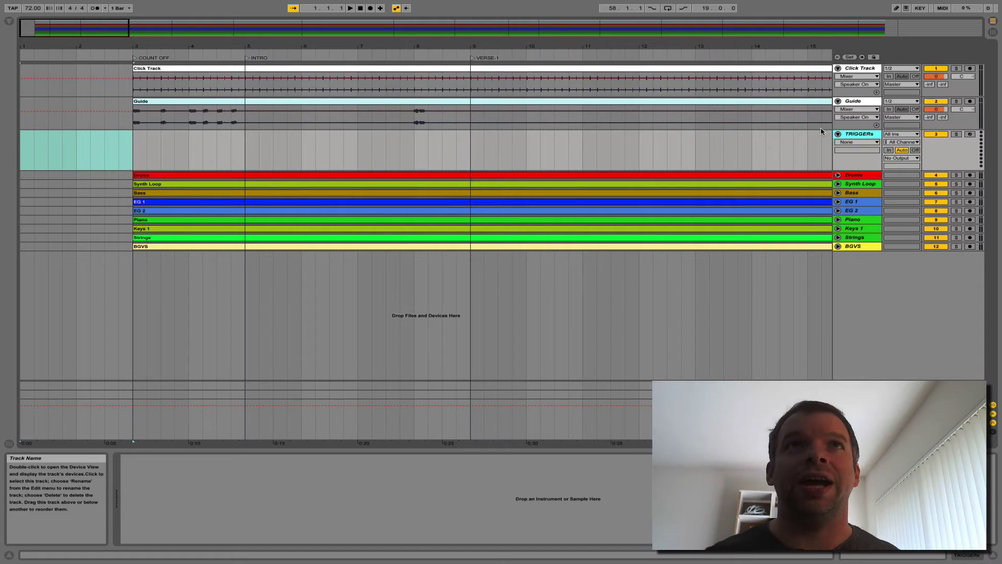
left_click_drag(858, 134, 854, 70)
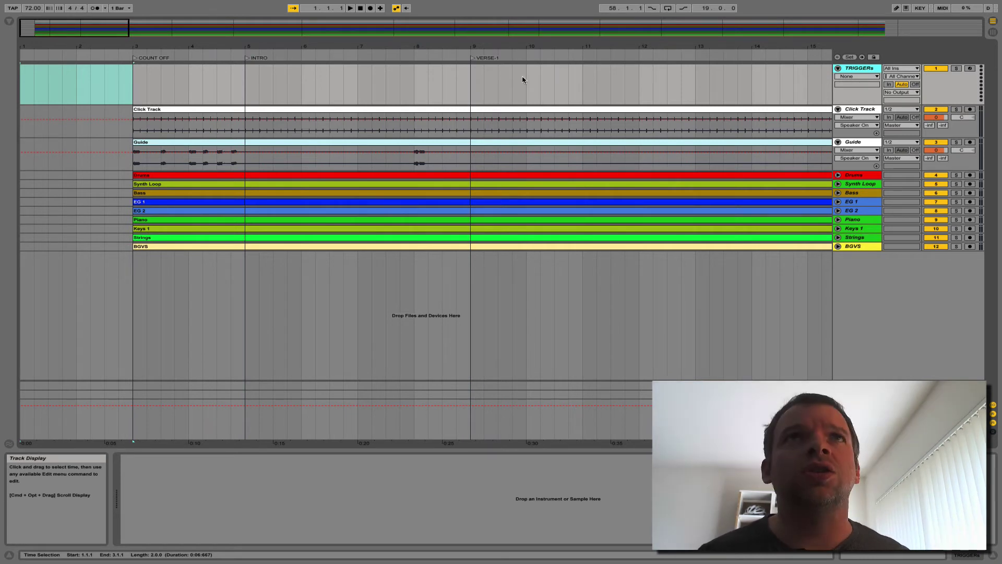
Undo the track move and rename, then jump the view to the song's ending
key("super+z")
key("super+z")
key("super+z")
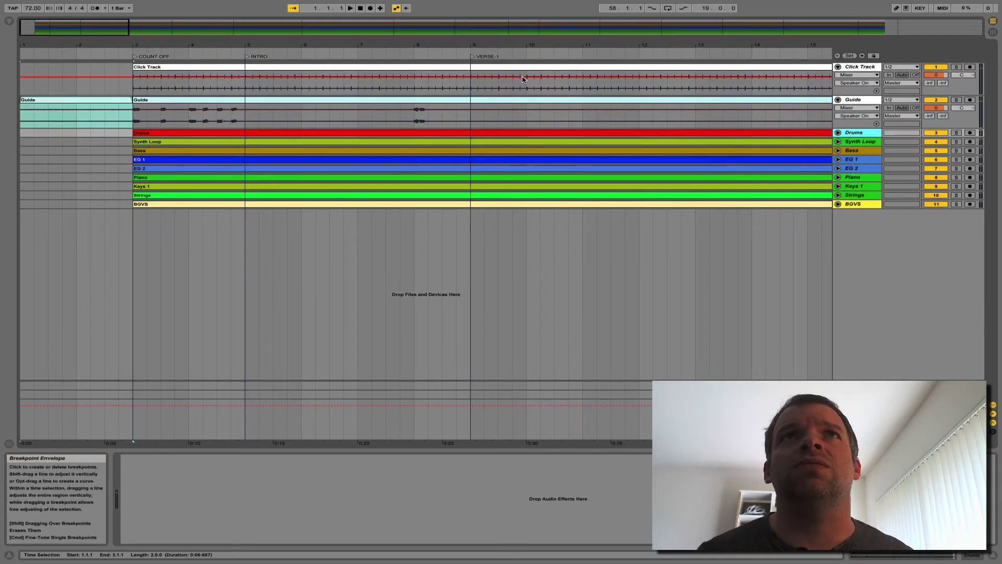
key("super+z")
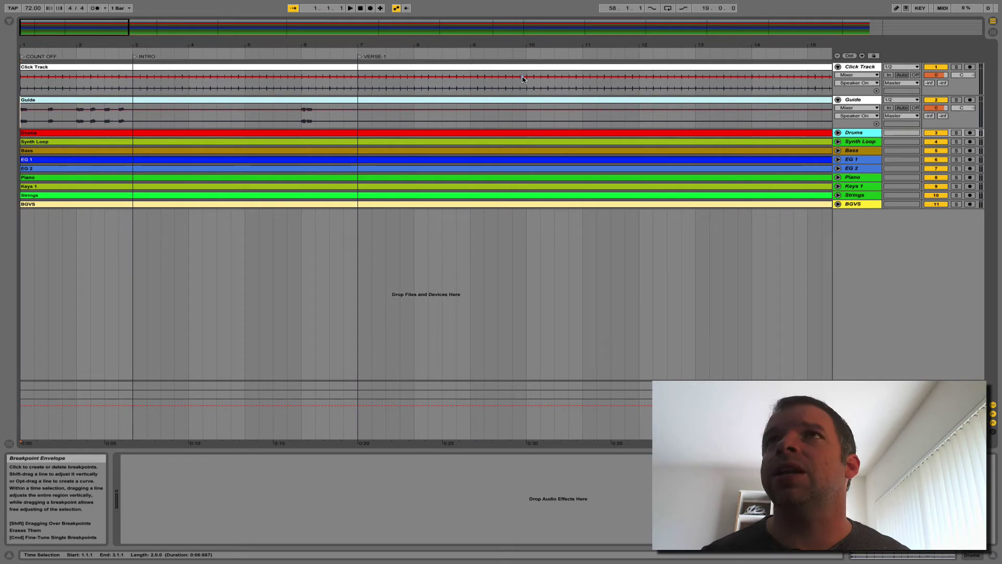
left_click(869, 25)
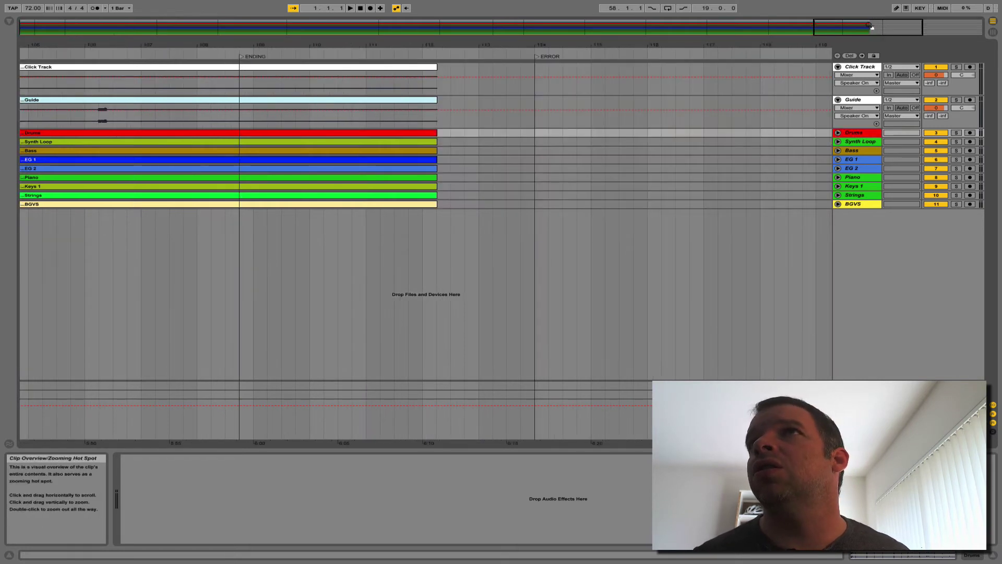
Insert a MIDI track below Click Track, then create and delete a test MIDI clip over bars 110–112
left_click(856, 69)
key("ctrl+shift+t")
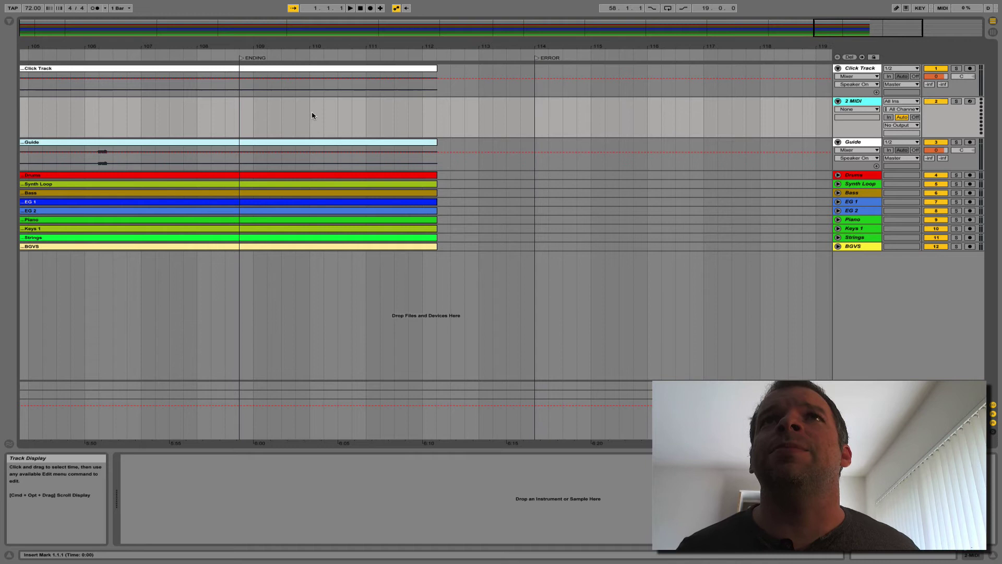
left_click_drag(312, 114, 433, 121)
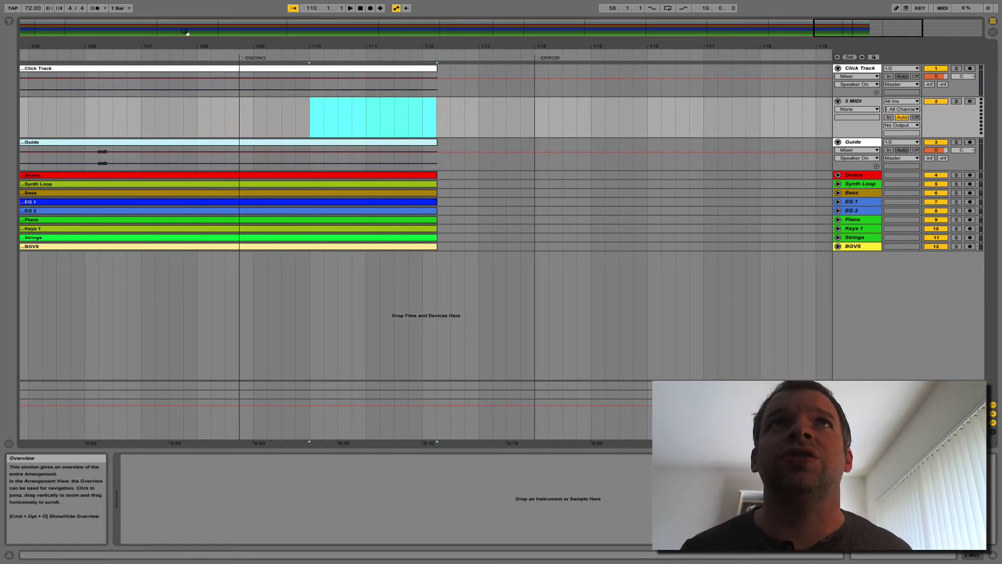
left_click(100, 4)
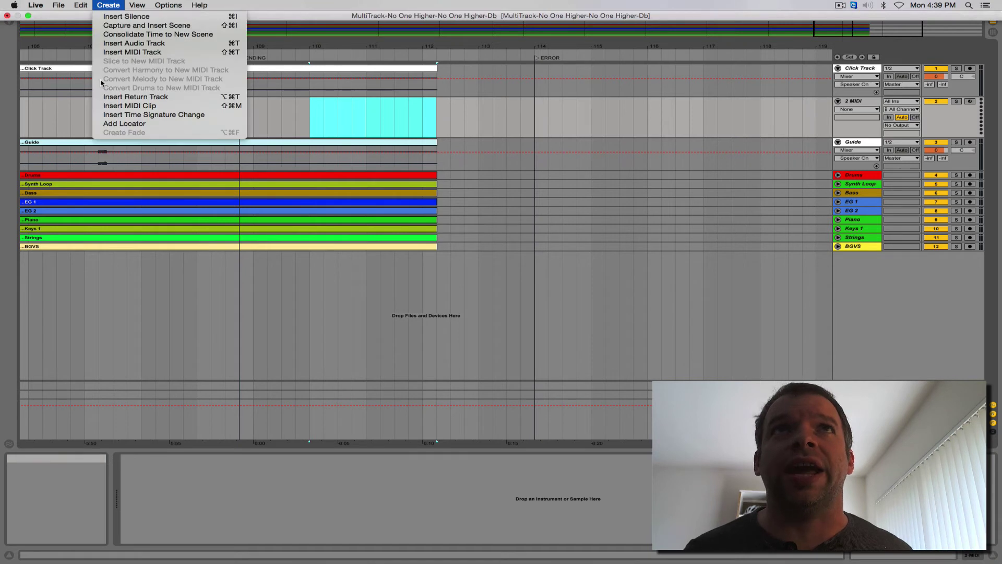
left_click(114, 106)
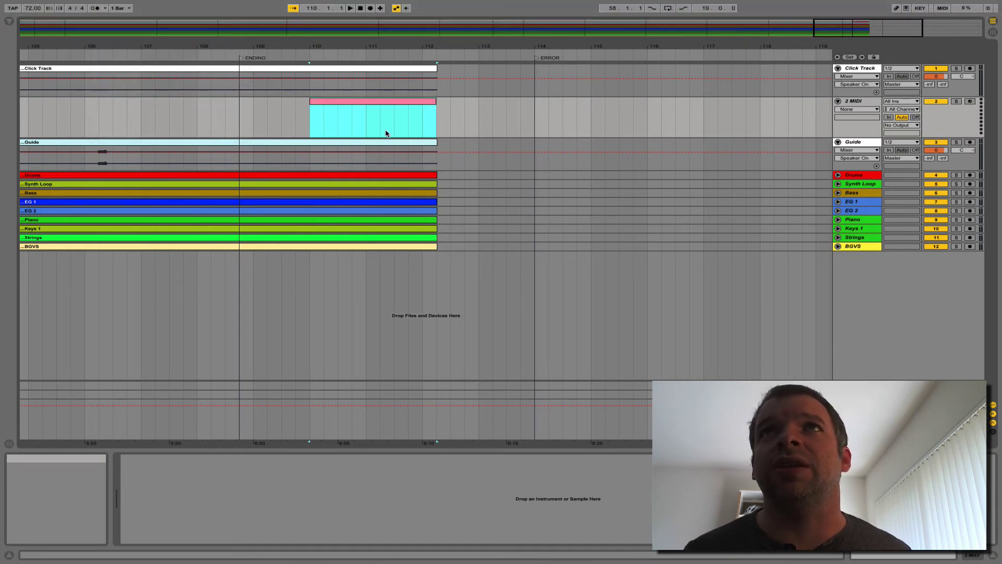
left_click(380, 107)
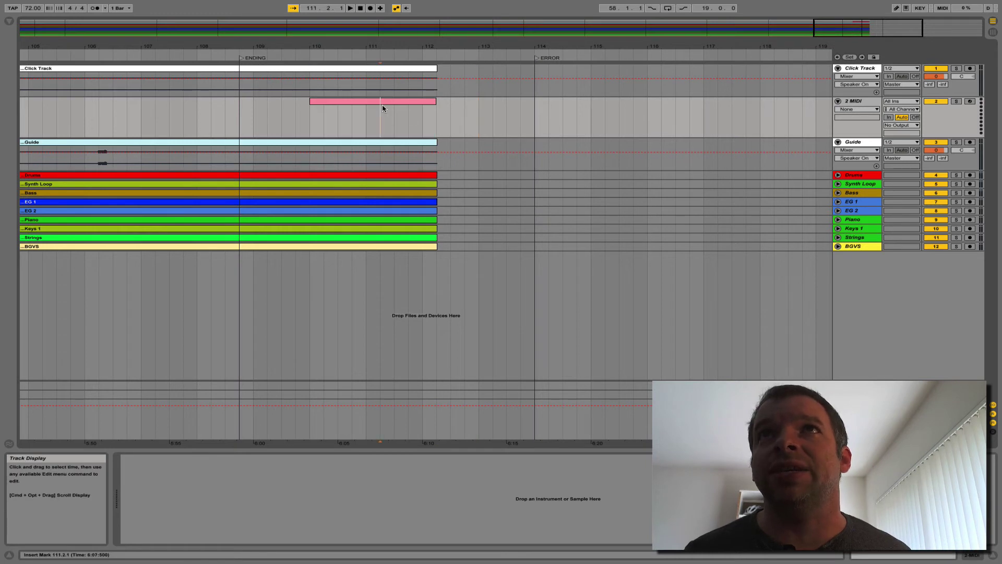
left_click(378, 103)
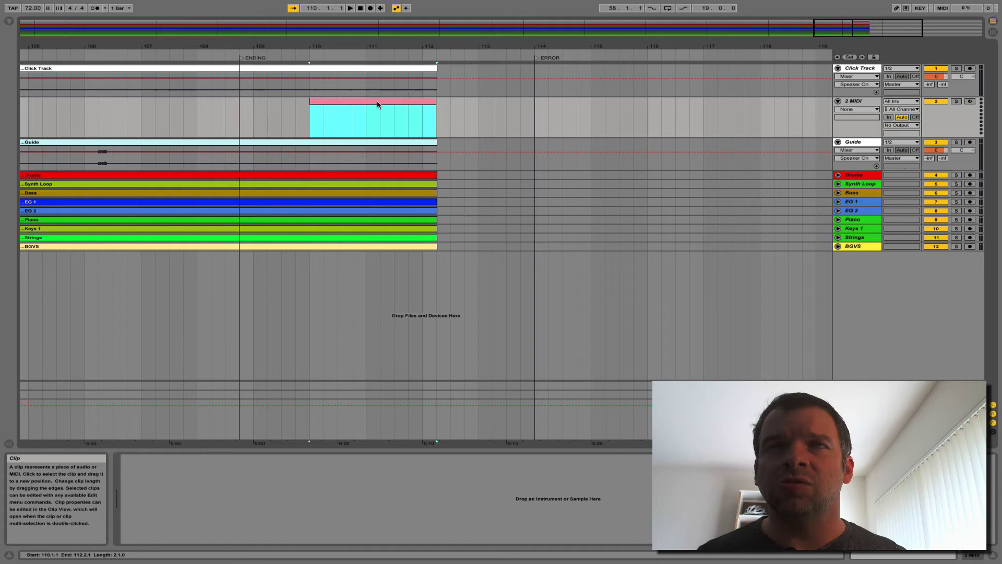
key("Delete")
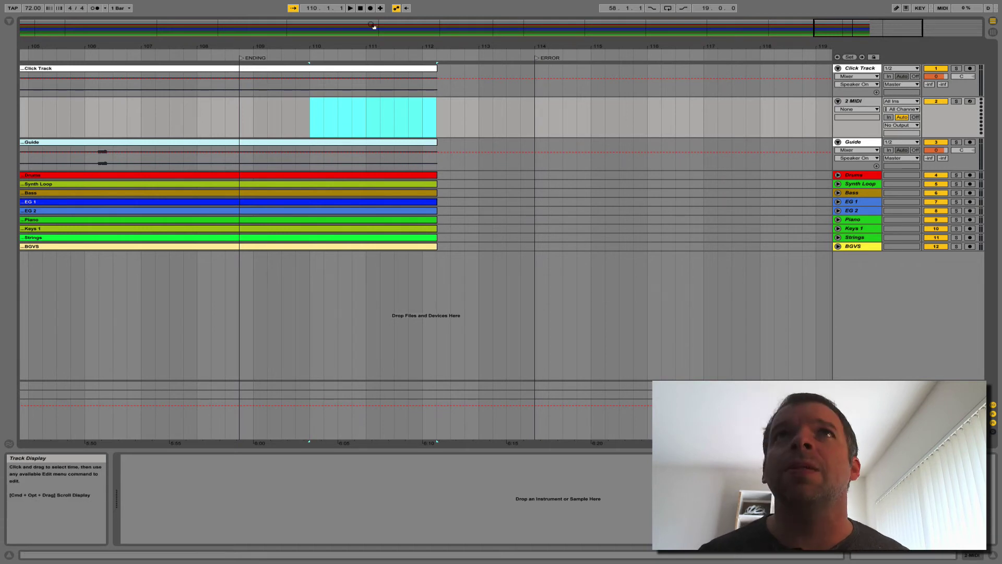
Return to the song start and place the insert marker at bar 1 in the MIDI lane
left_click(22, 25)
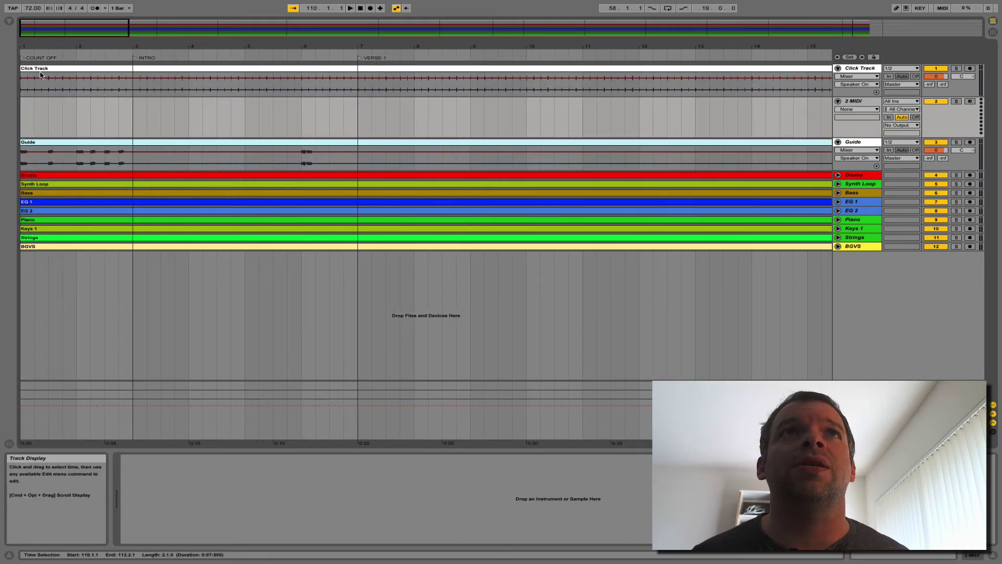
left_click(22, 57)
left_click(24, 120)
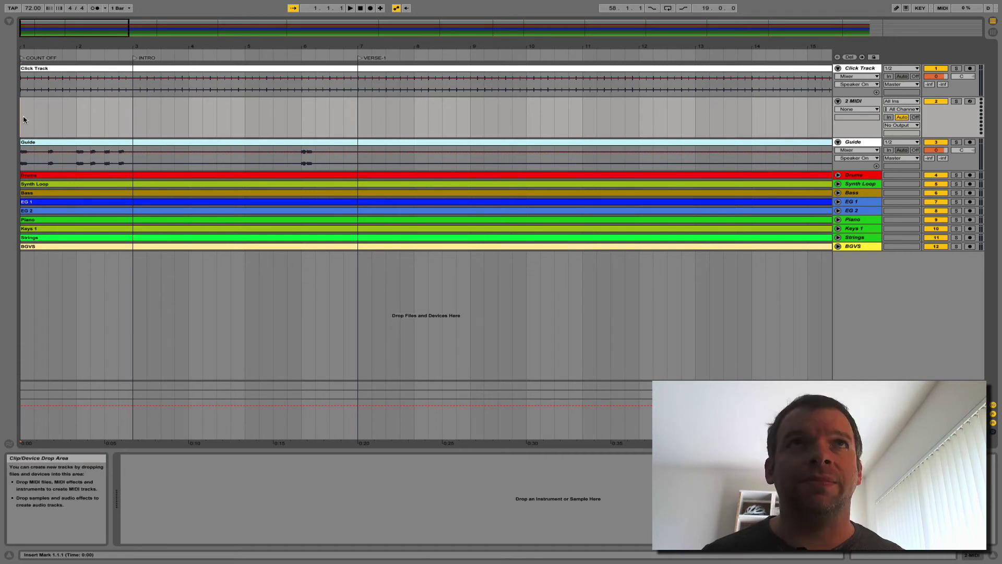
key("shift+Right")
key("shift+Right")
key("shift+Right")
key("shift+Right")
key("shift+Right")
key("shift+Right")
key("shift+Right")
key("shift+Right")
key("shift+Right")
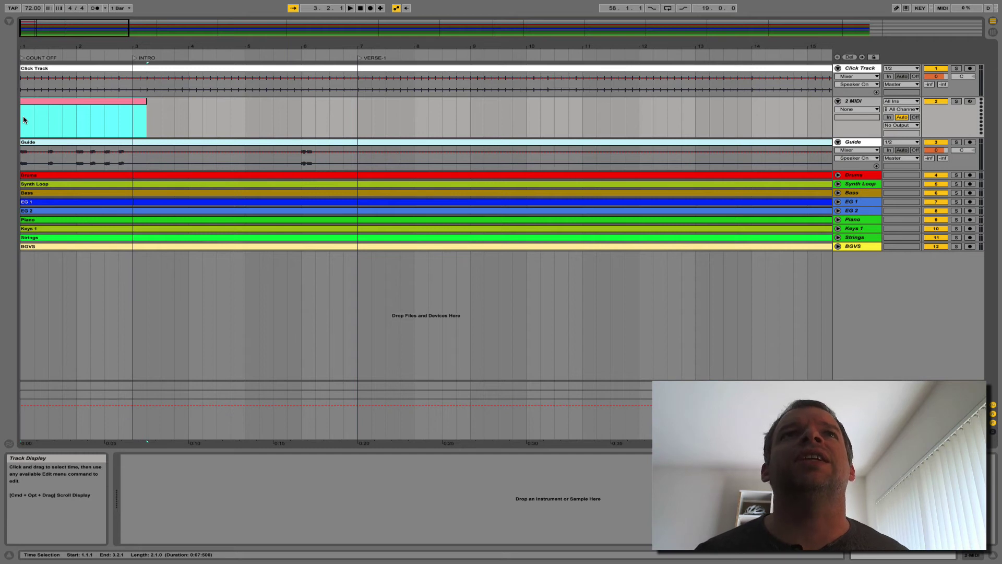
key("Delete")
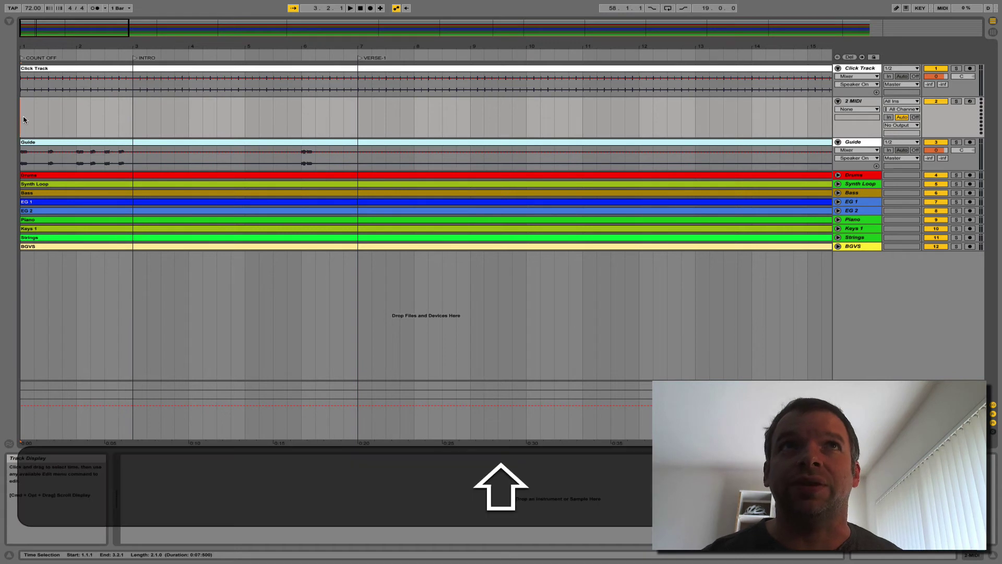
Paste Time at bar 1, delete the pasted clip and bars, then insert two empty bars
key("shift+super+v")
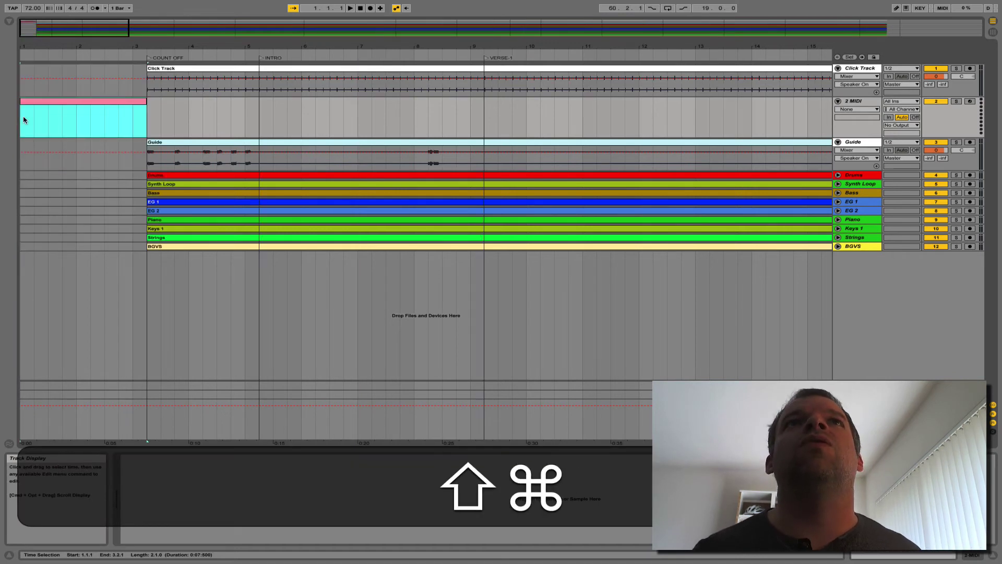
left_click_drag(135, 116, 151, 117)
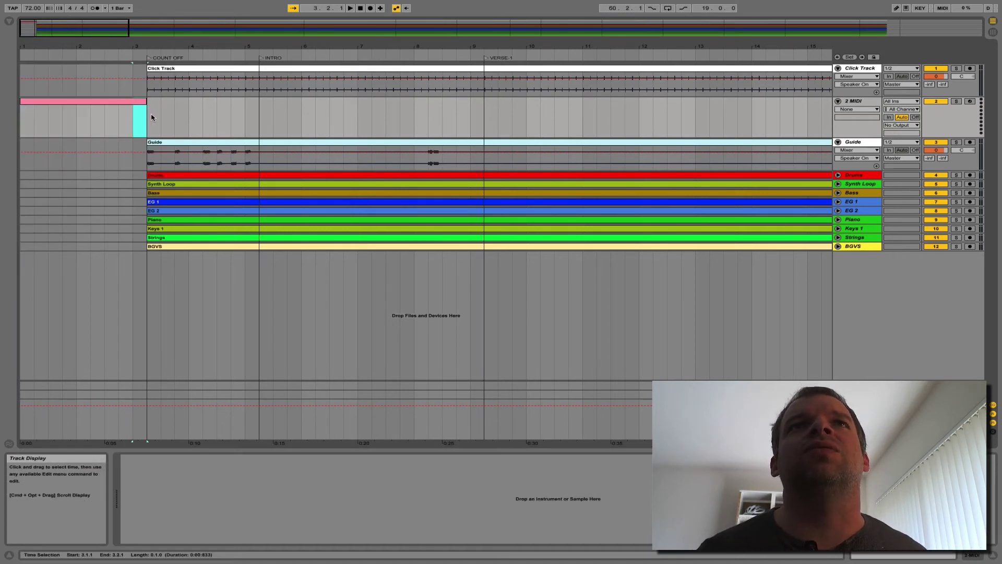
left_click(116, 101)
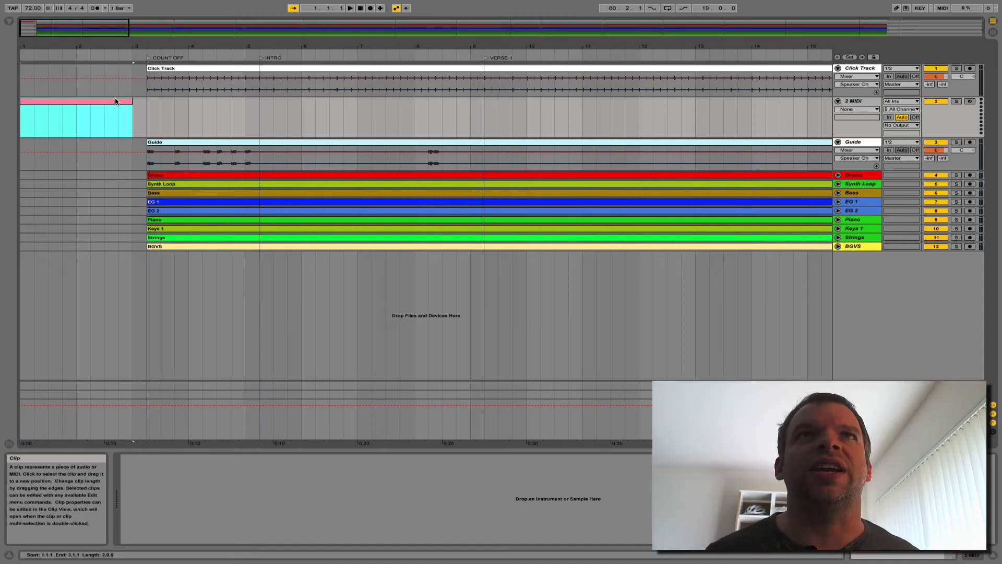
key("Delete")
key("super+shift+Delete")
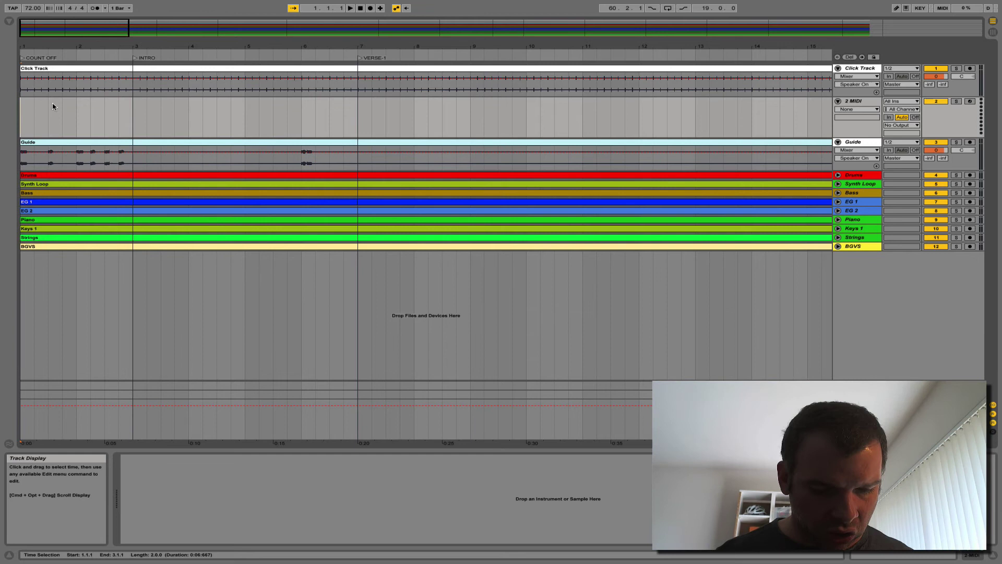
key("super+i")
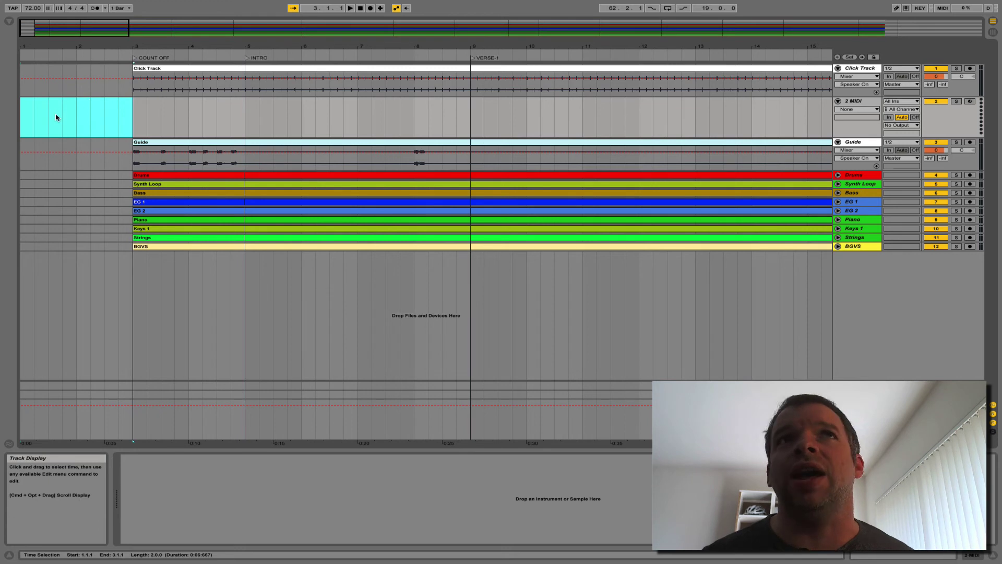
left_click(23, 114)
key("space")
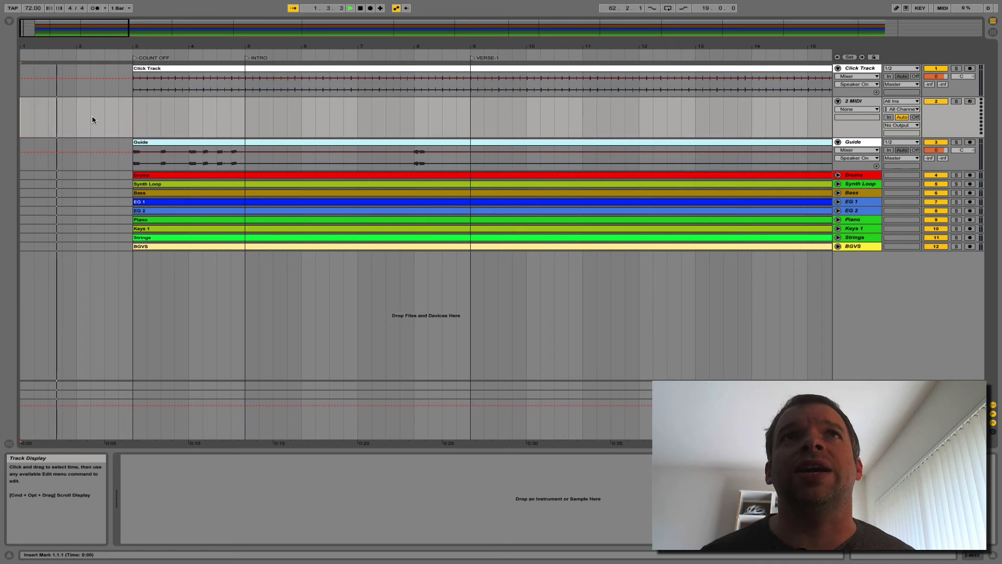
key("space")
key("minus")
key("minus")
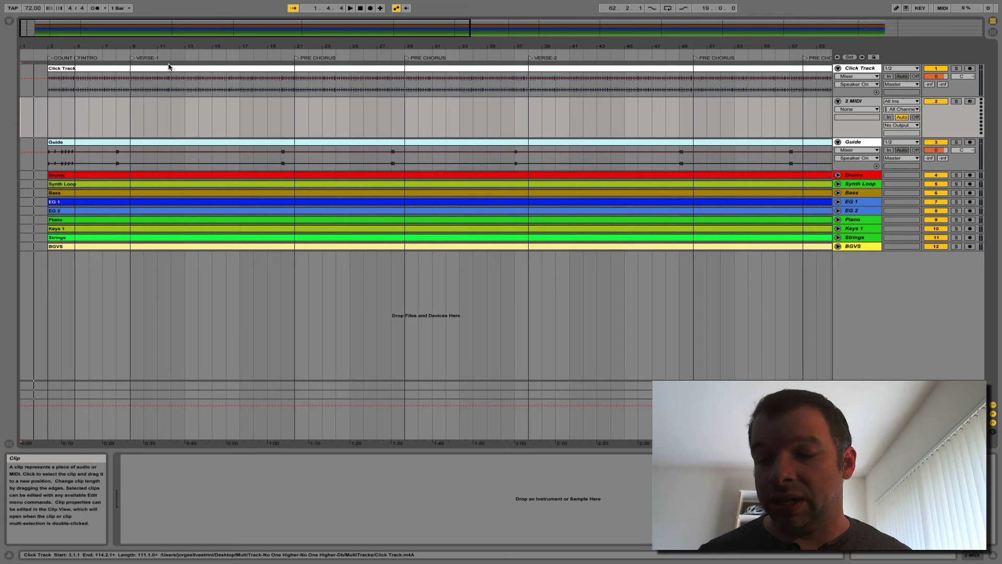
key("minus")
key("minus")
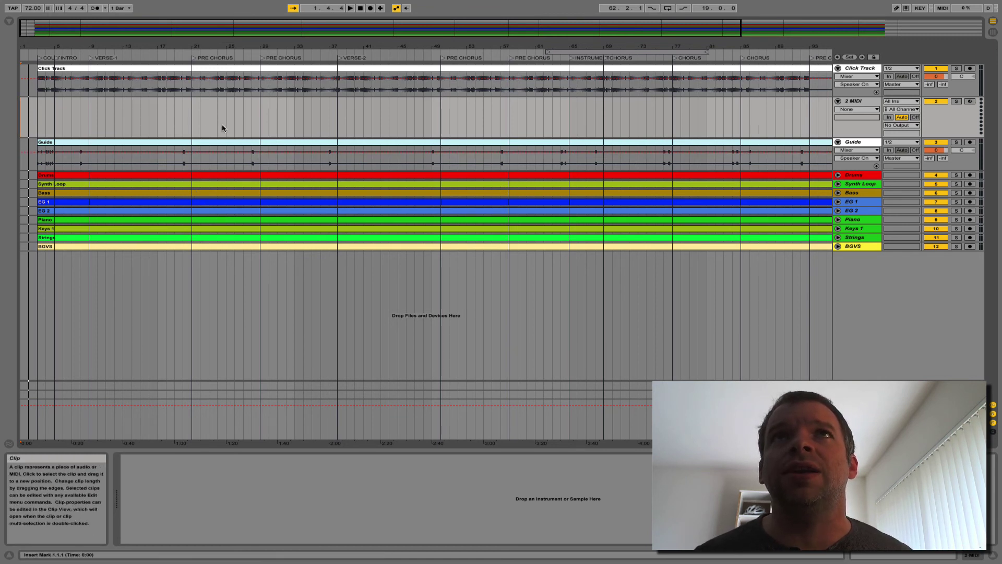
Select the first verse's bars 9–21 across all tracks
left_click_drag(192, 259, 259, 64)
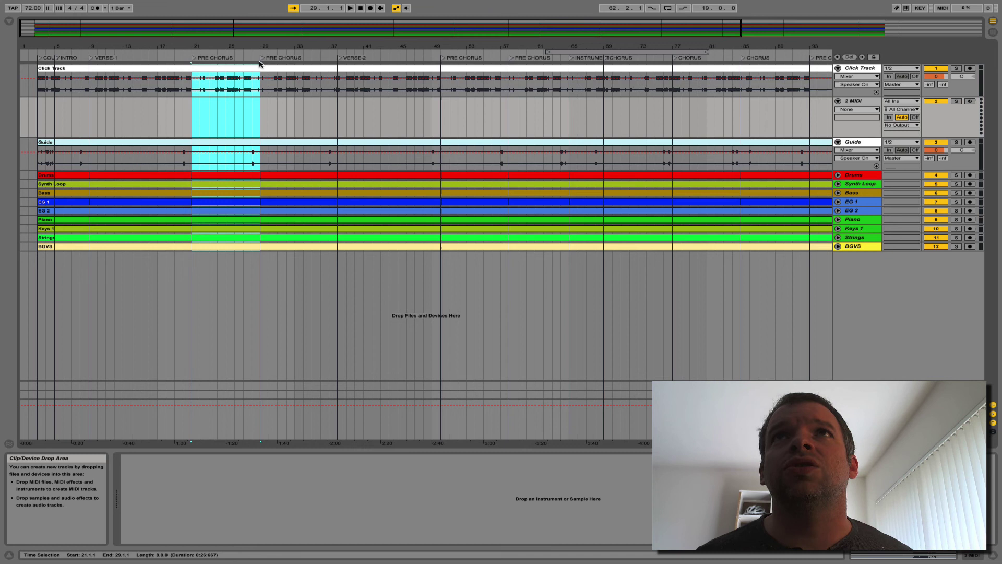
left_click_drag(259, 64, 259, 64)
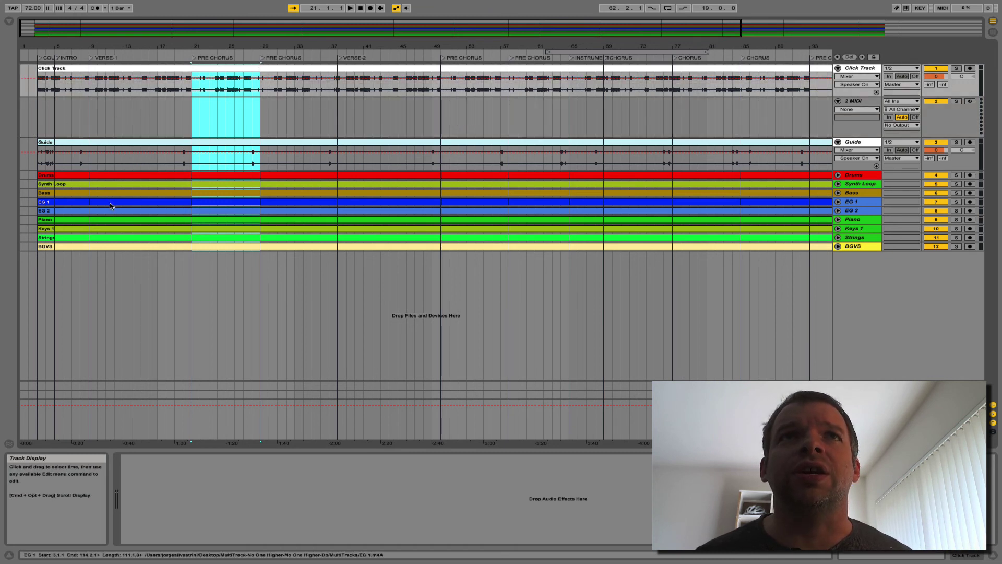
left_click_drag(89, 247, 191, 66)
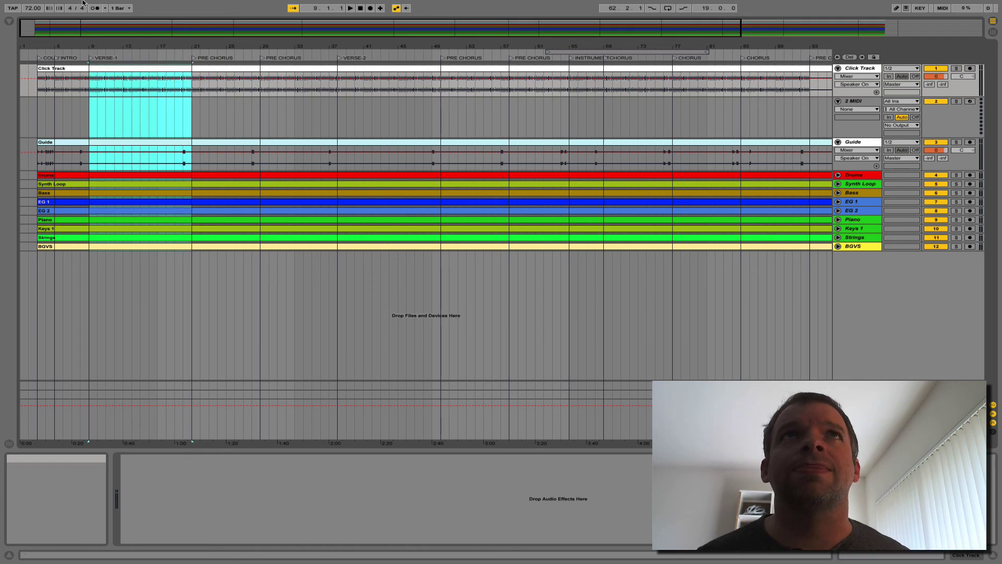
Paste Time to insert the copied verse before the original, undoing and redoing it once
left_click(107, 5)
mouse_move(81, 5)
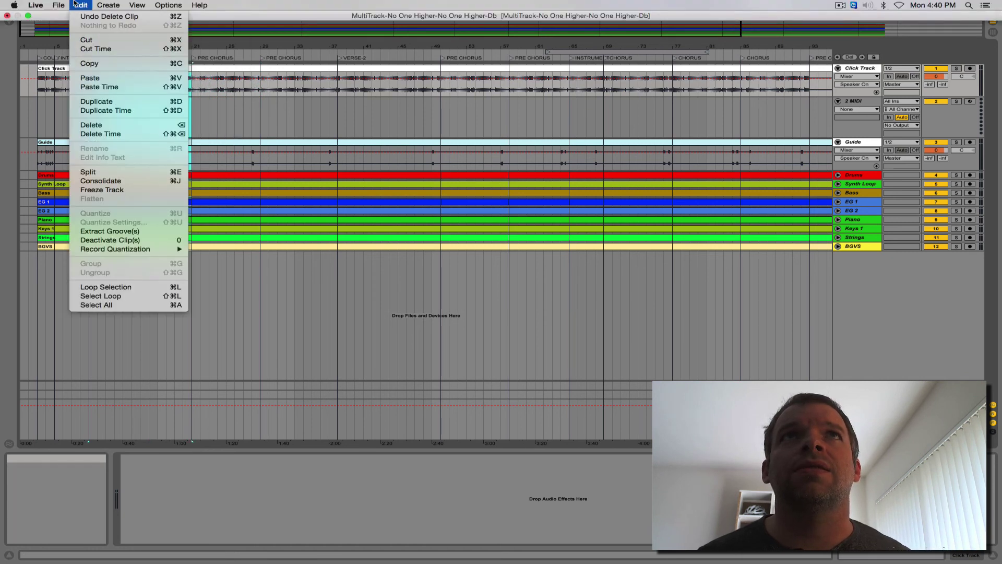
left_click(107, 86)
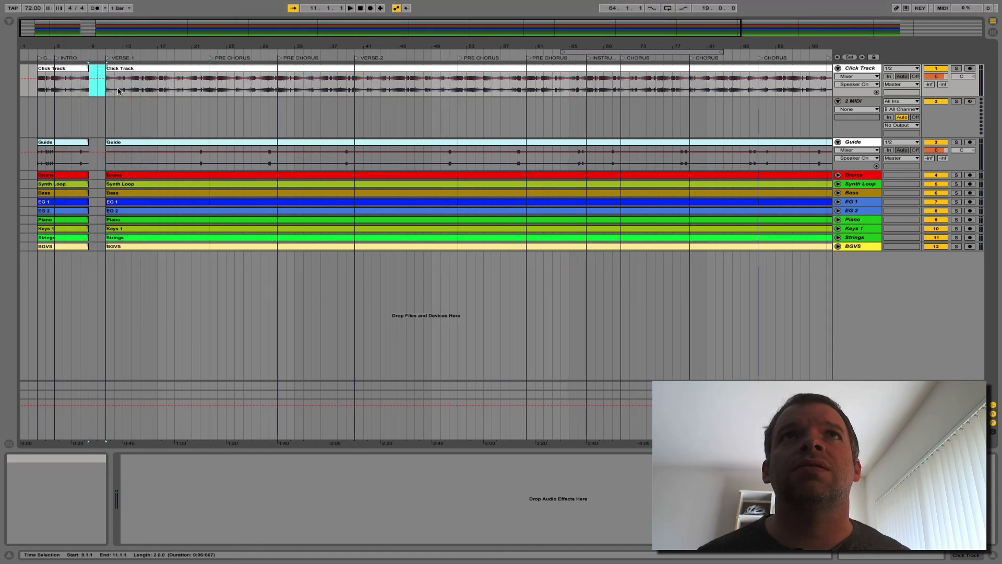
key("super+z")
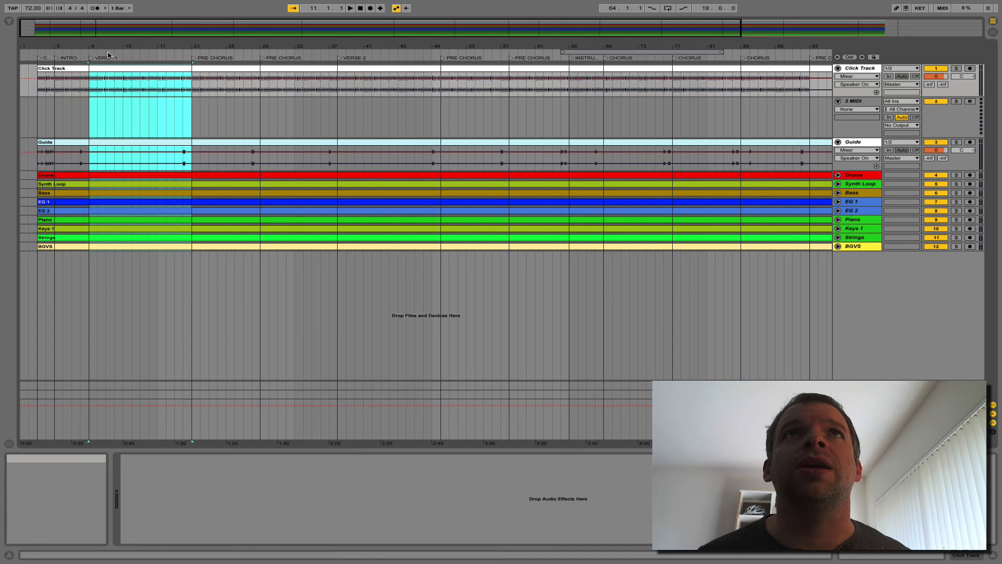
left_click(77, 5)
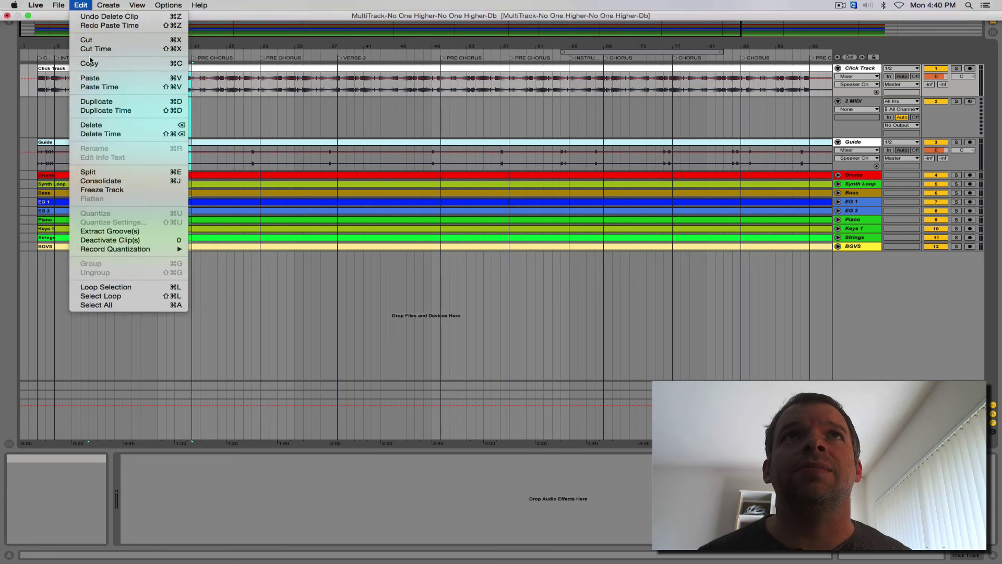
left_click(89, 87)
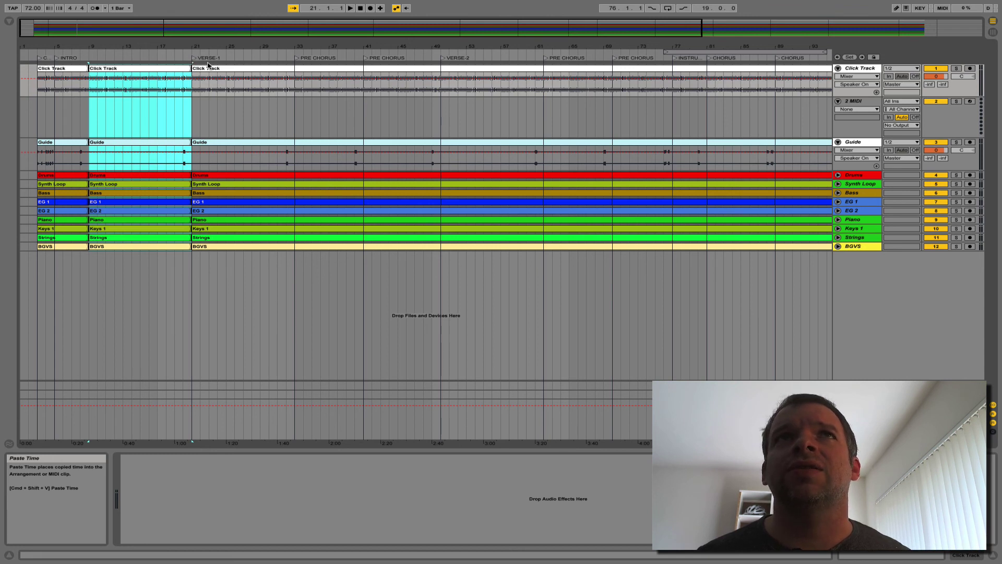
Set a new locator at bar 9 with the Set button and rename it VERSE-1
left_click(86, 111)
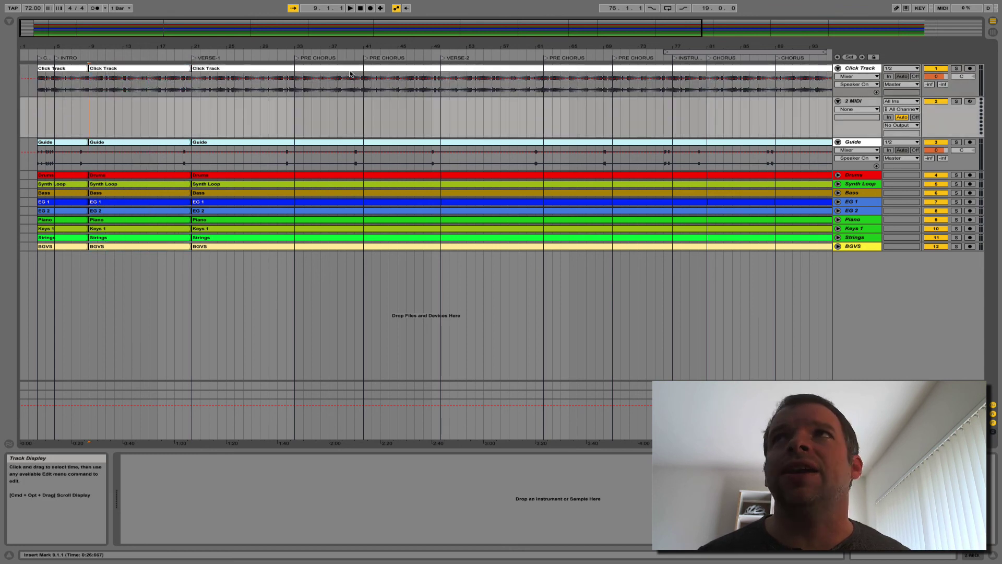
left_click(851, 57)
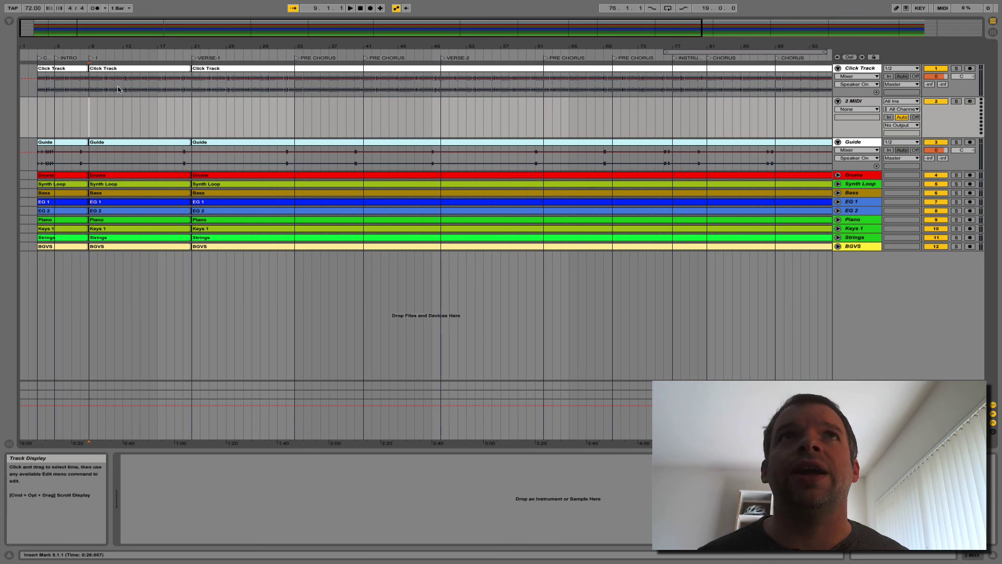
key("ctrl+r")
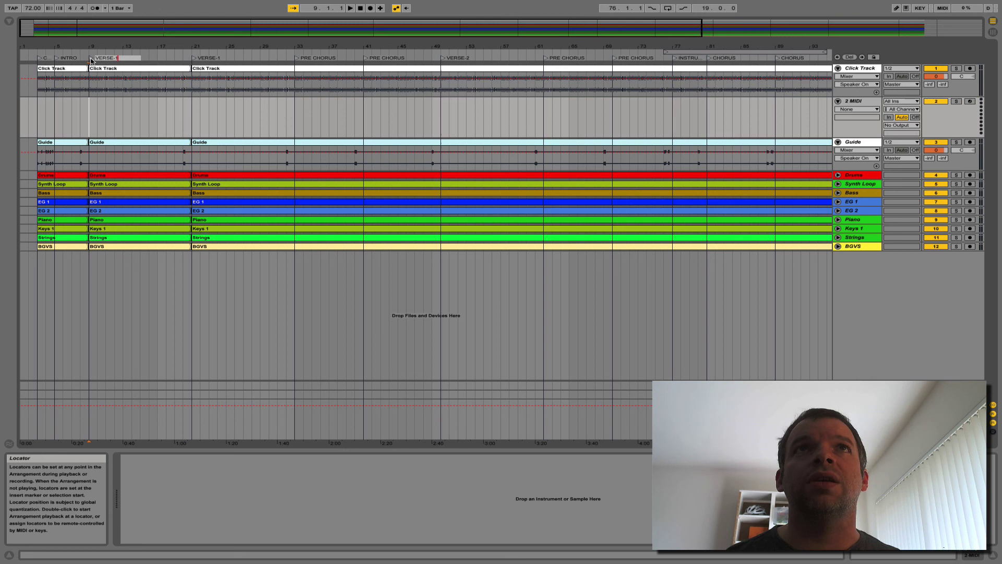
type("VERSE-1")
key("Return")
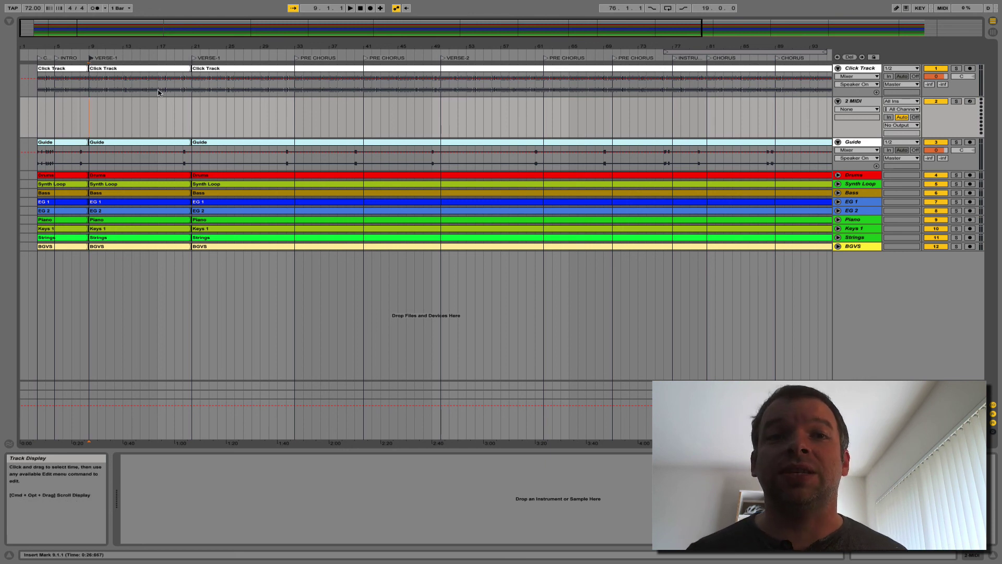